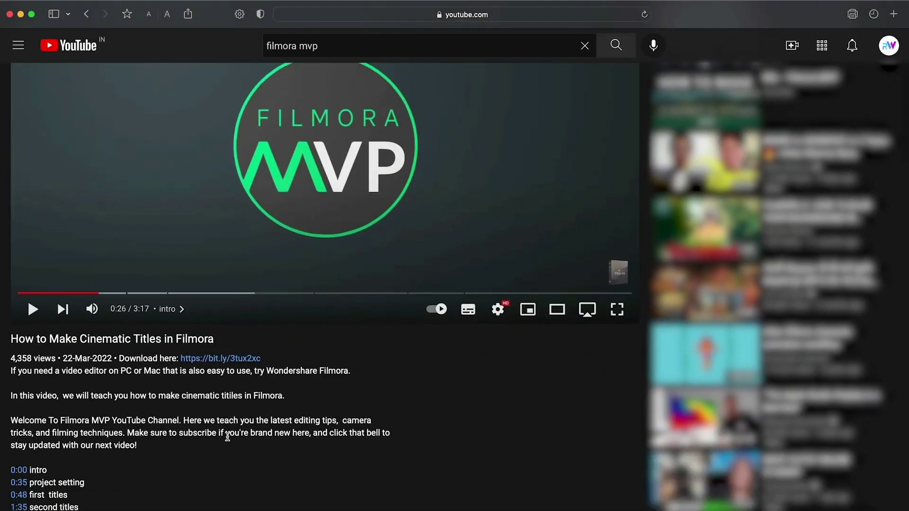
- Download the free Filmora 11 for Mac from the Wondershare site via the description link
{"action": "scroll", "coordinate": [227, 439], "scroll_direction": "down", "scroll_amount": 3}
{"action": "left_click", "coordinate": [345, 250]}
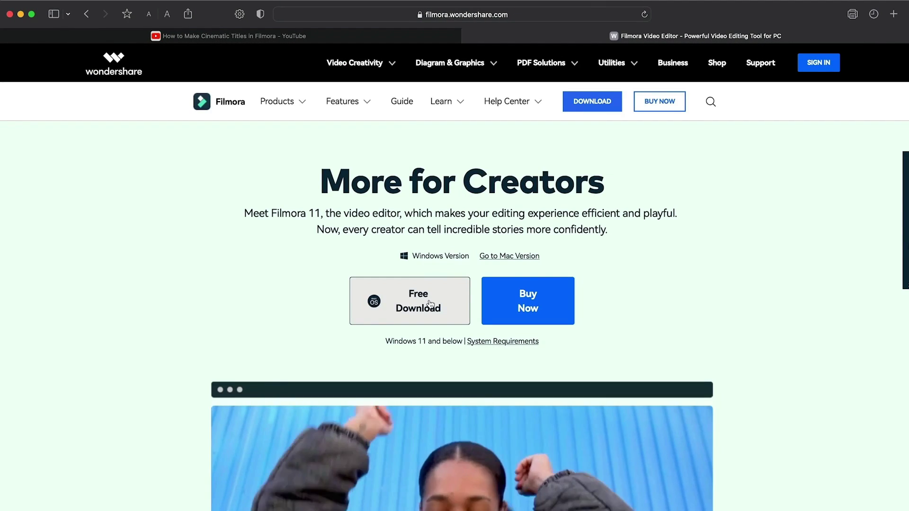
{"action": "left_click", "coordinate": [393, 319]}
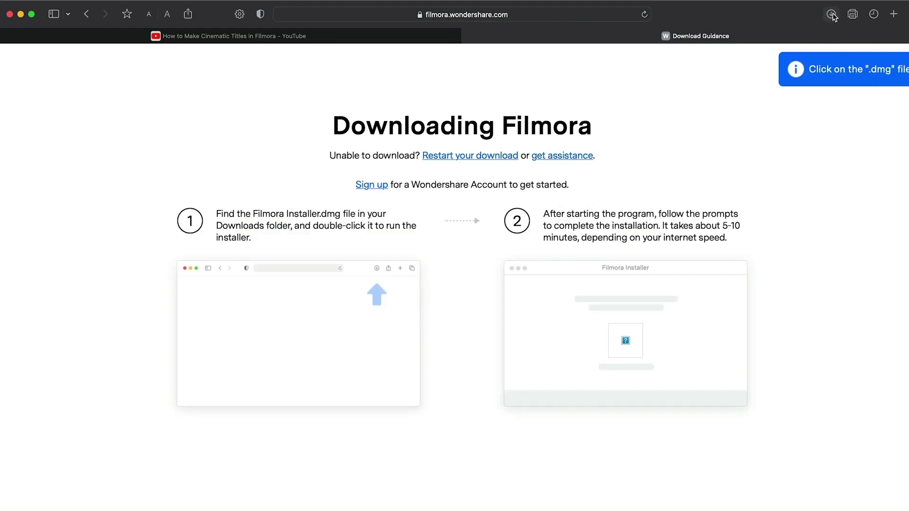
- Open the downloaded Filmora .dmg, accept the licence agreement, and run the installer
{"action": "left_click", "coordinate": [831, 14]}
{"action": "double_click", "coordinate": [816, 69]}
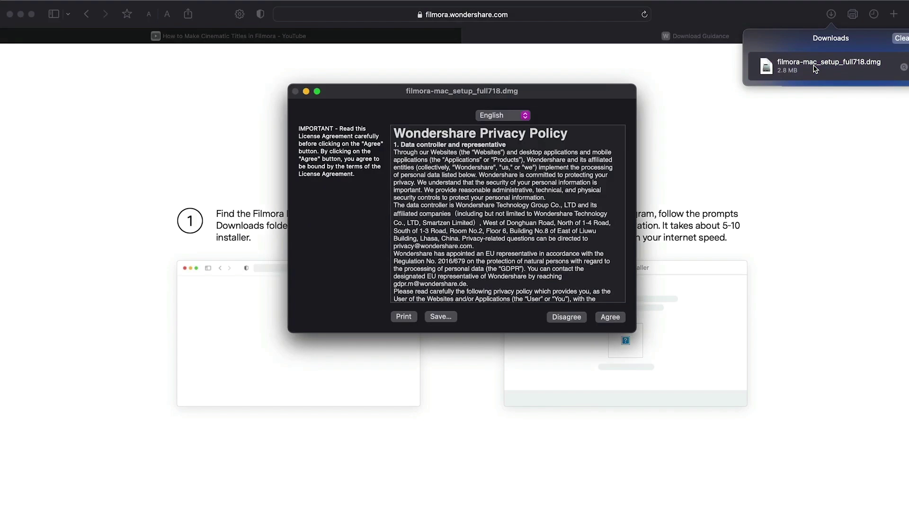
{"action": "left_click", "coordinate": [610, 317]}
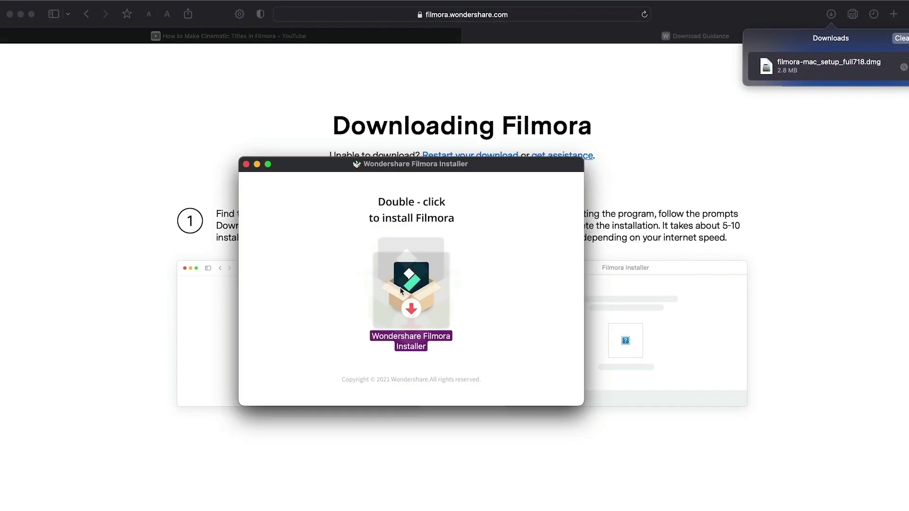
{"action": "double_click", "coordinate": [399, 287]}
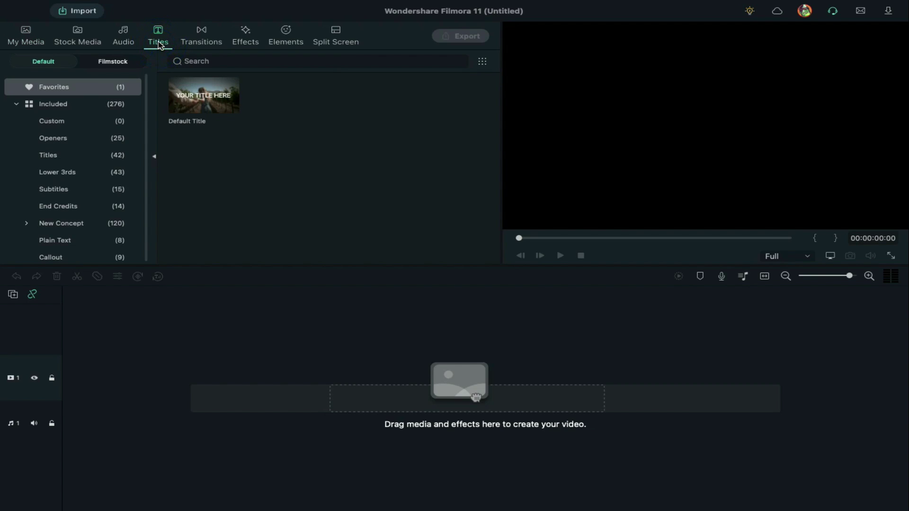
- Place a Default Title on the timeline and set its font to Aku & Kamu, size 120
{"action": "left_click_drag", "start_coordinate": [203, 94], "coordinate": [237, 377]}
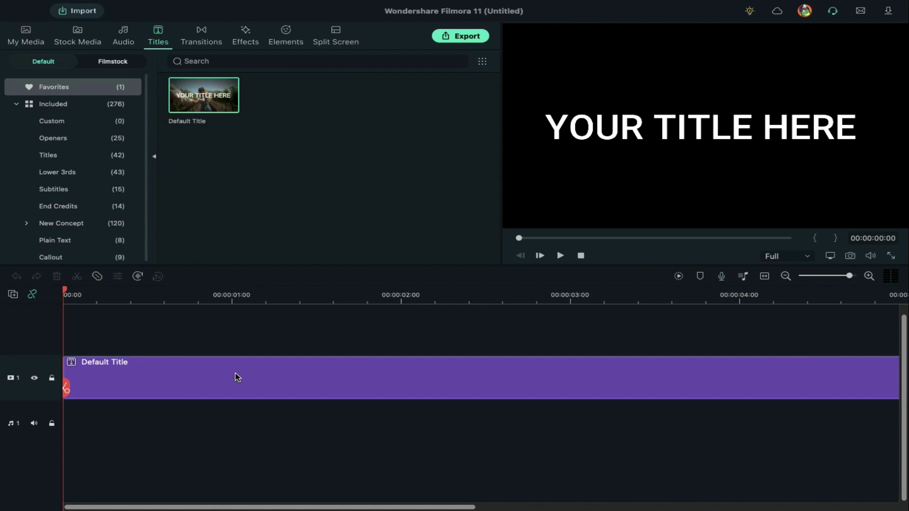
{"action": "double_click", "coordinate": [236, 377]}
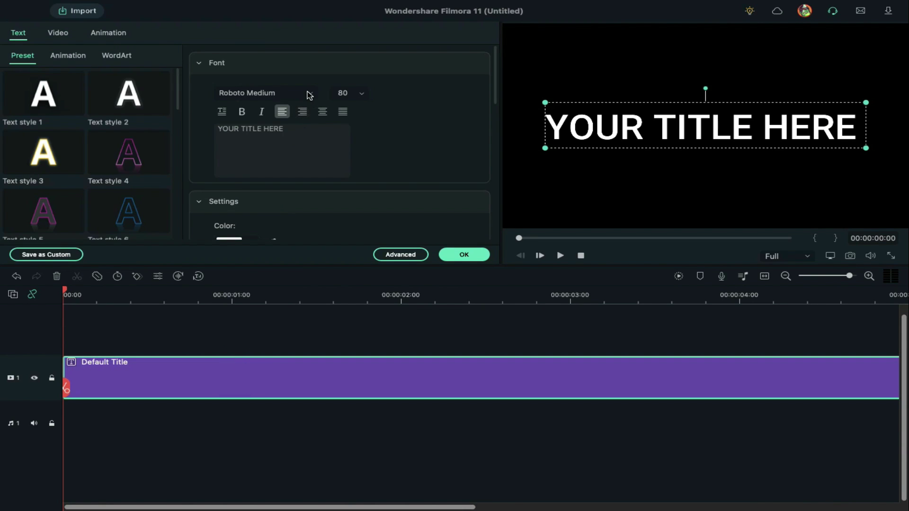
{"action": "left_click", "coordinate": [309, 93]}
{"action": "left_click", "coordinate": [317, 350]}
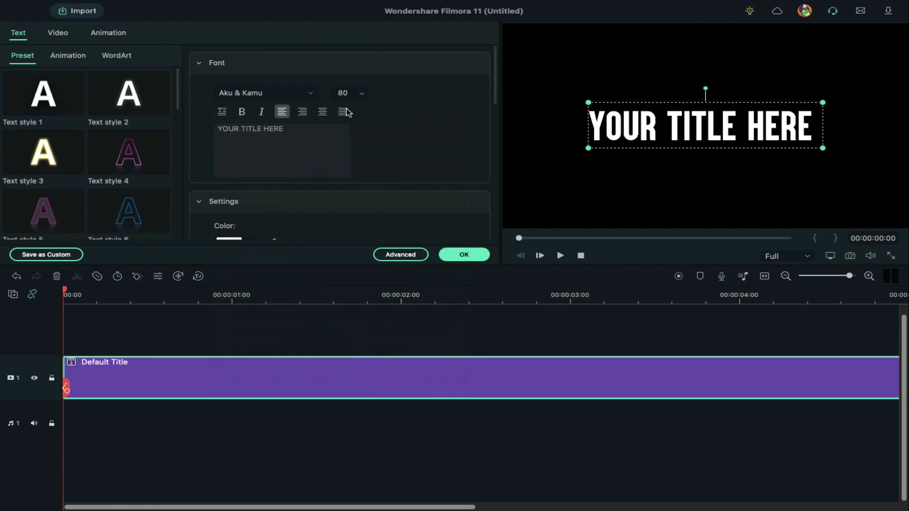
{"action": "type", "text": "120"}
{"action": "key", "text": "Return"}
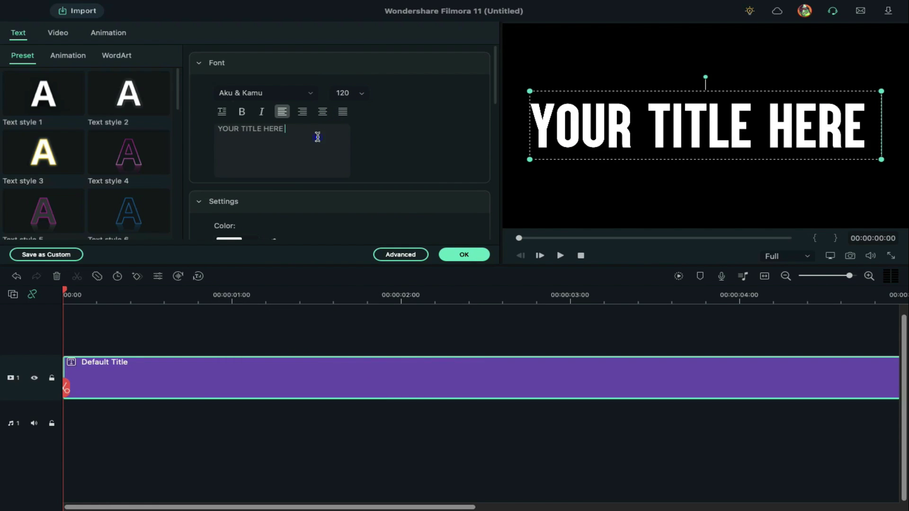
- Change the title text to FILMORA with text spacing 8, then save a PNG snapshot
{"action": "key", "text": "ctrl+a"}
{"action": "type", "text": "FILMORA"}
{"action": "scroll", "coordinate": [334, 227], "scroll_direction": "down", "scroll_amount": 3}
{"action": "left_click", "coordinate": [237, 207]}
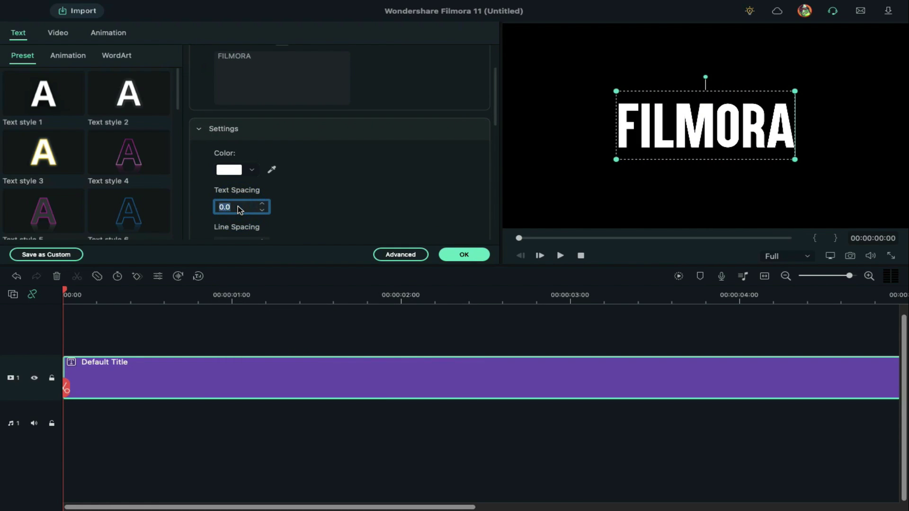
{"action": "type", "text": "8"}
{"action": "key", "text": "Return"}
{"action": "left_click", "coordinate": [464, 254]}
{"action": "left_click", "coordinate": [850, 255]}
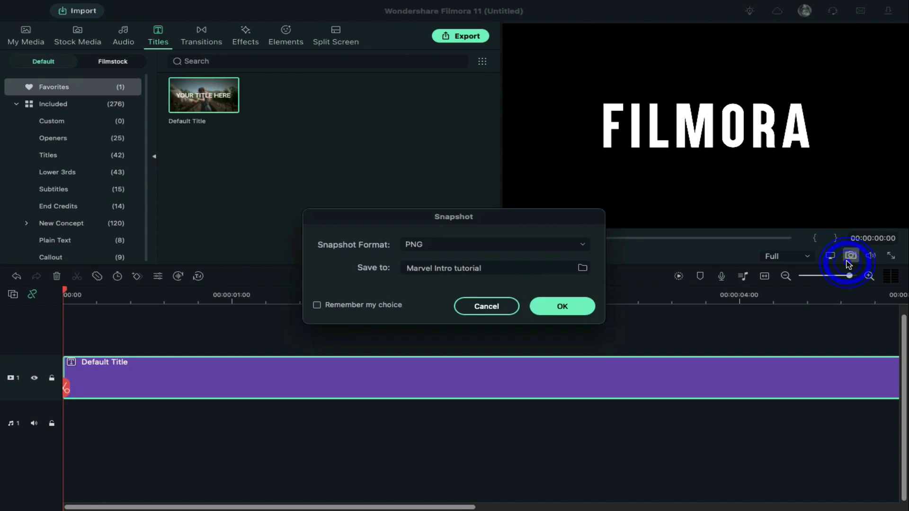
{"action": "left_click", "coordinate": [584, 310]}
- Give FILMORA no fill and a white outline of thickness 1, then snapshot it
{"action": "double_click", "coordinate": [369, 377]}
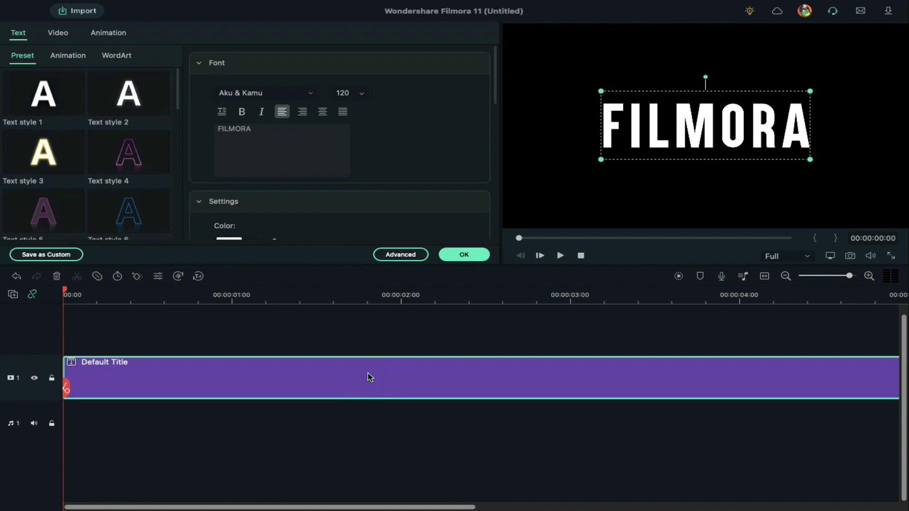
{"action": "left_click", "coordinate": [401, 255]}
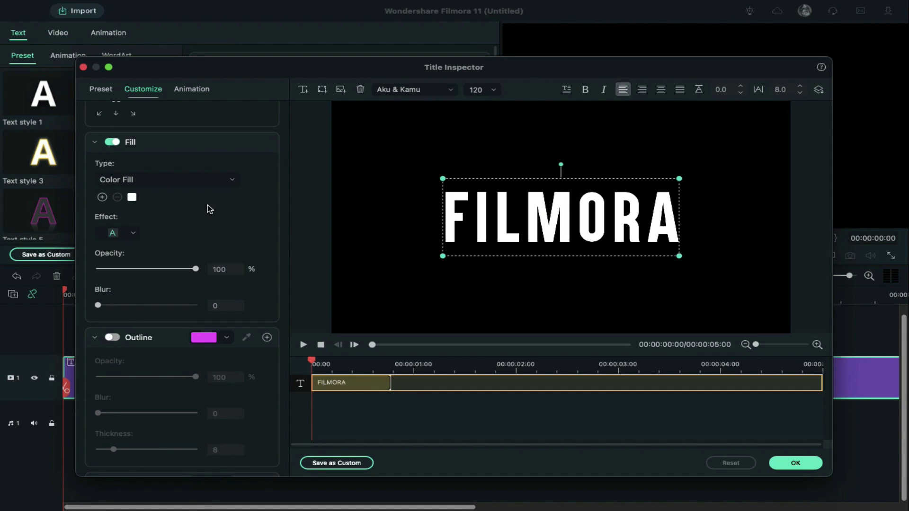
{"action": "left_click", "coordinate": [111, 142]}
{"action": "left_click", "coordinate": [112, 337]}
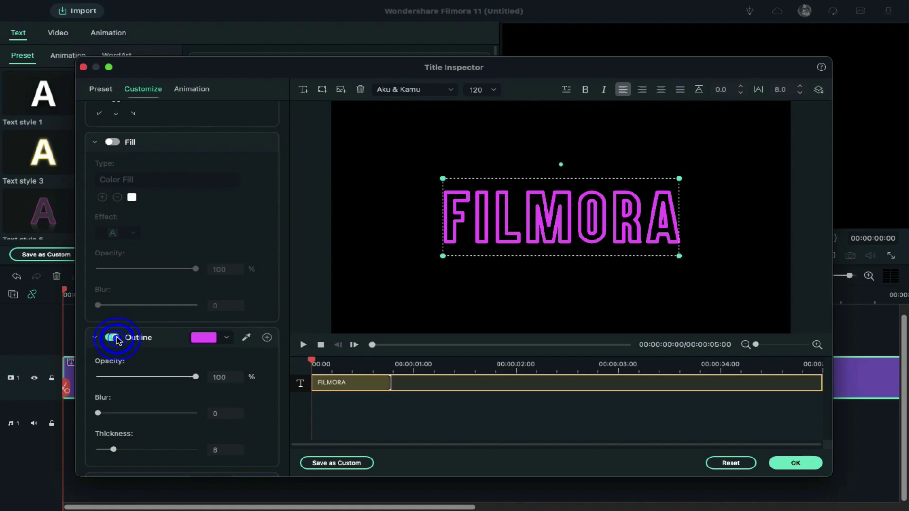
{"action": "left_click", "coordinate": [203, 337]}
{"action": "left_click", "coordinate": [255, 406]}
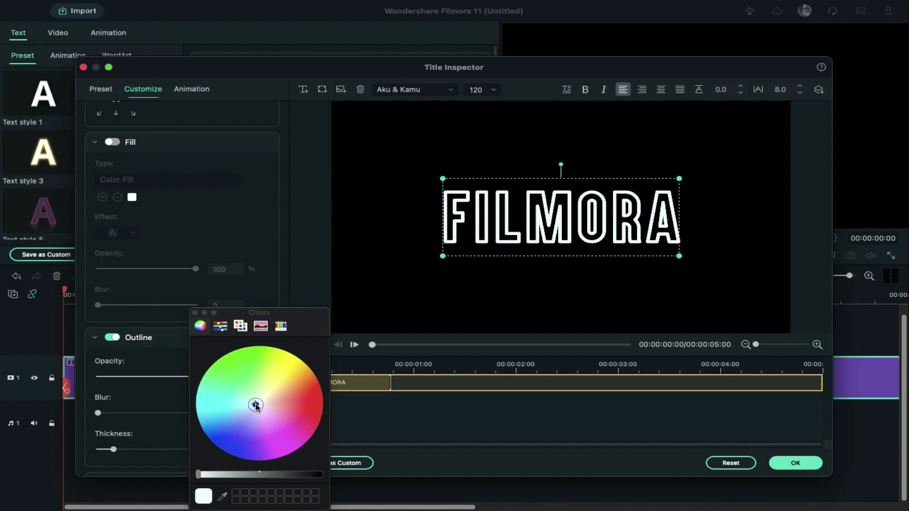
{"action": "left_click", "coordinate": [194, 313]}
{"action": "left_click_drag", "start_coordinate": [113, 450], "coordinate": [102, 450]}
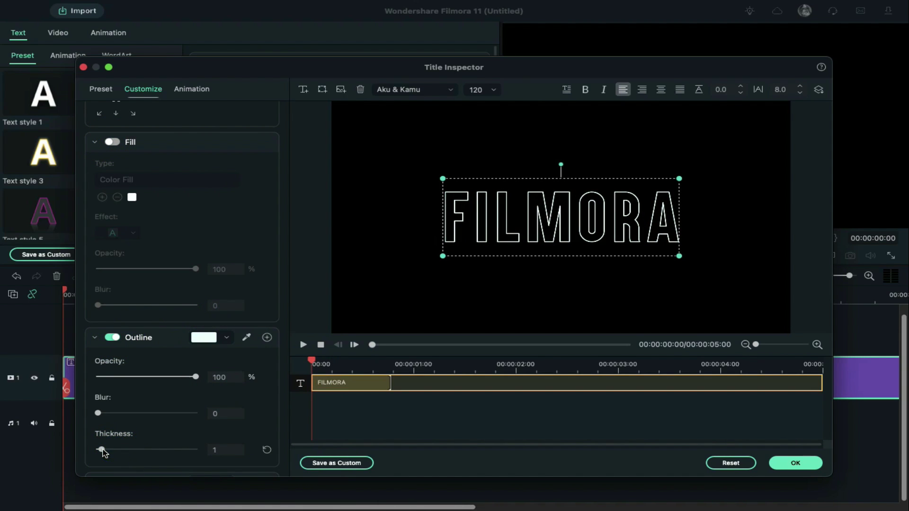
{"action": "left_click", "coordinate": [817, 465]}
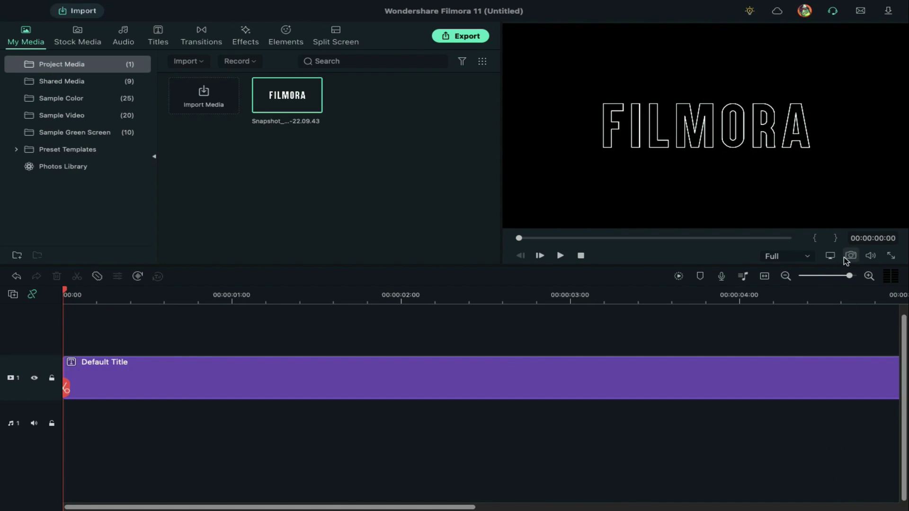
{"action": "left_click", "coordinate": [845, 258]}
- Replace the Default Title clip with the outline snapshot on video track 1
{"action": "left_click", "coordinate": [500, 362]}
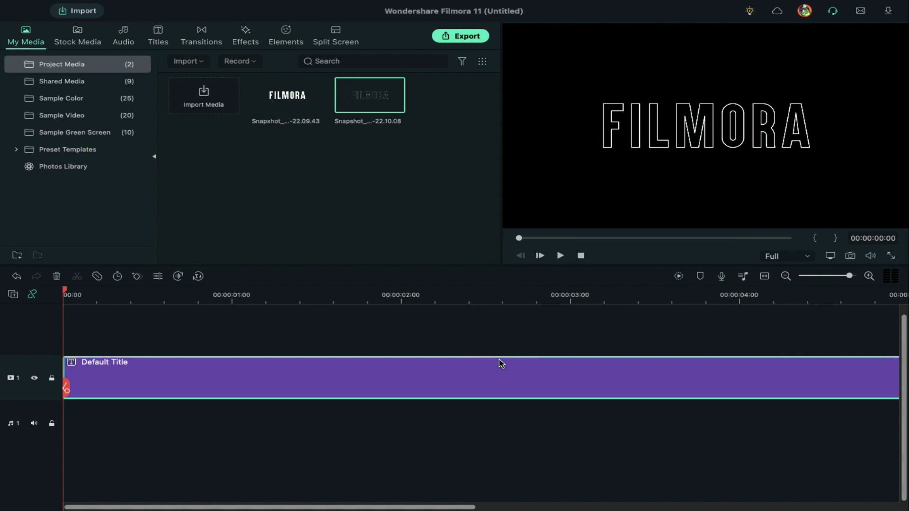
{"action": "key", "text": "Delete"}
{"action": "left_click_drag", "start_coordinate": [370, 103], "coordinate": [68, 369]}
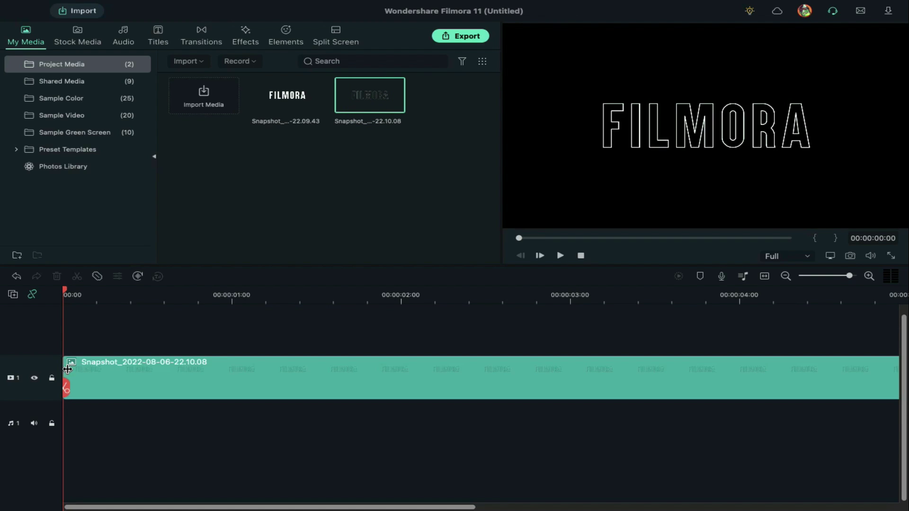
- Crop the snapshot to a custom 540-high area covering its upper half
{"action": "left_click", "coordinate": [154, 366]}
{"action": "left_click", "coordinate": [118, 276]}
{"action": "left_click", "coordinate": [280, 404]}
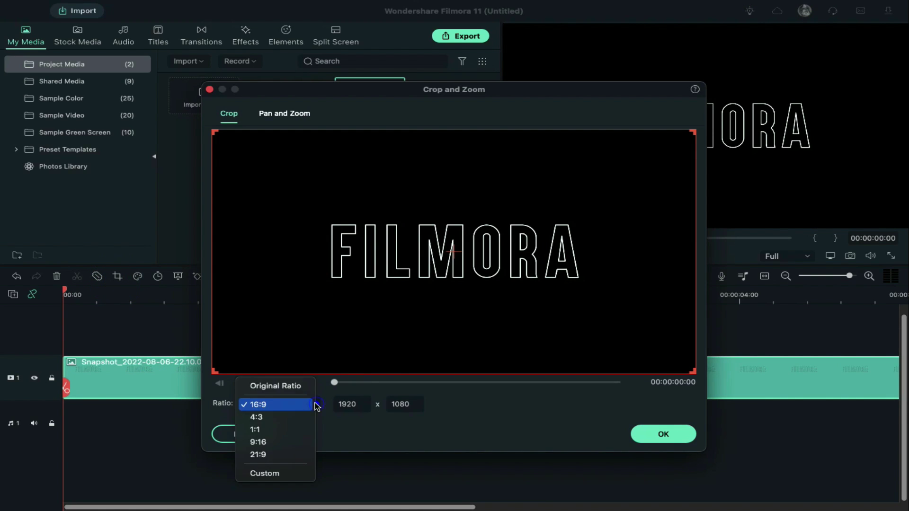
{"action": "left_click", "coordinate": [294, 471]}
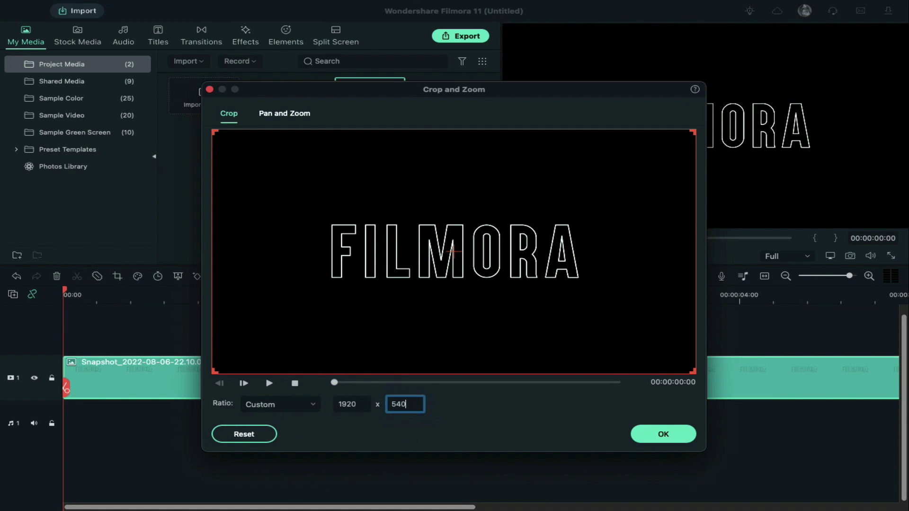
{"action": "type", "text": "540"}
{"action": "key", "text": "Return"}
{"action": "left_click_drag", "start_coordinate": [505, 345], "coordinate": [501, 209]}
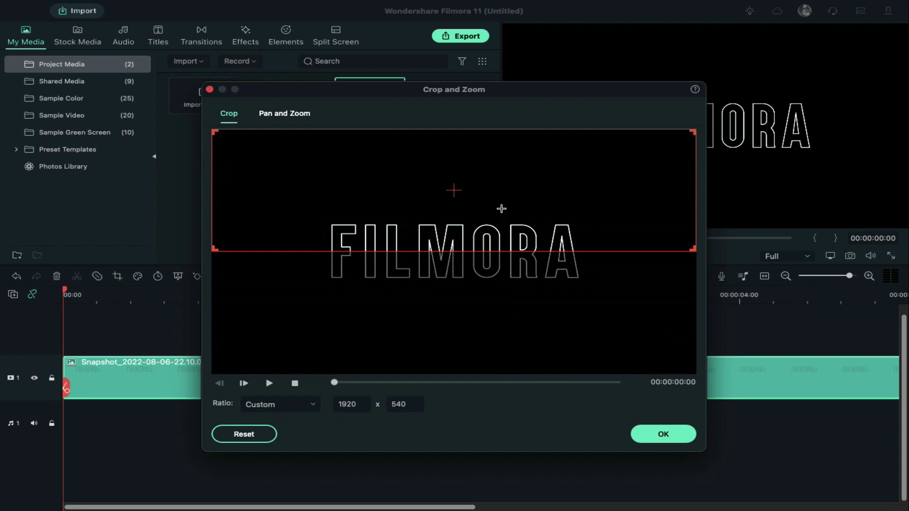
{"action": "left_click", "coordinate": [658, 437]}
- Keyframe the clip at Y position 275 and save a snapshot of that frame
{"action": "double_click", "coordinate": [325, 367]}
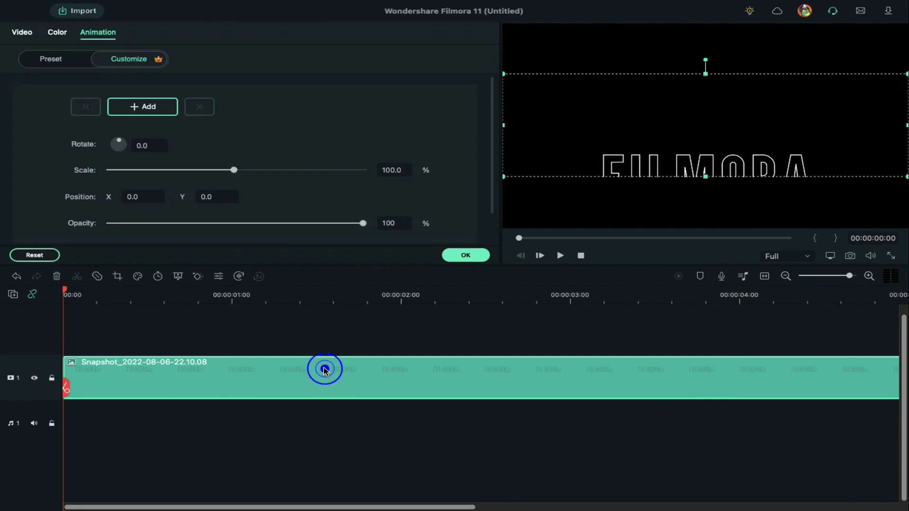
{"action": "left_click", "coordinate": [202, 194]}
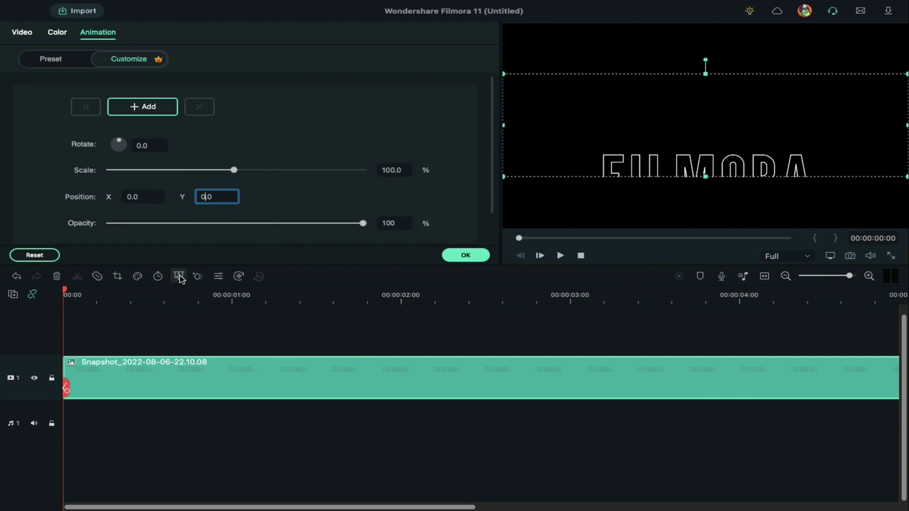
{"action": "key", "text": "Return"}
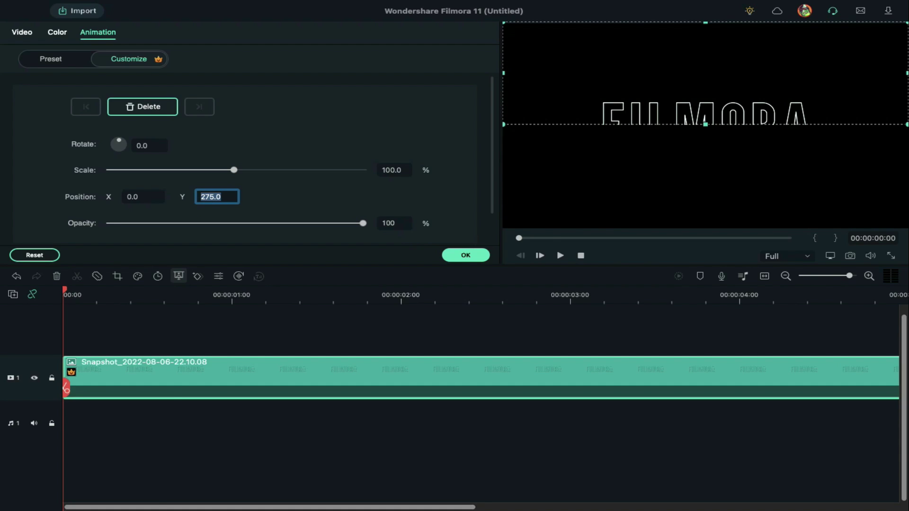
{"action": "left_click", "coordinate": [158, 294]}
{"action": "left_click", "coordinate": [850, 256]}
{"action": "left_click", "coordinate": [537, 312]}
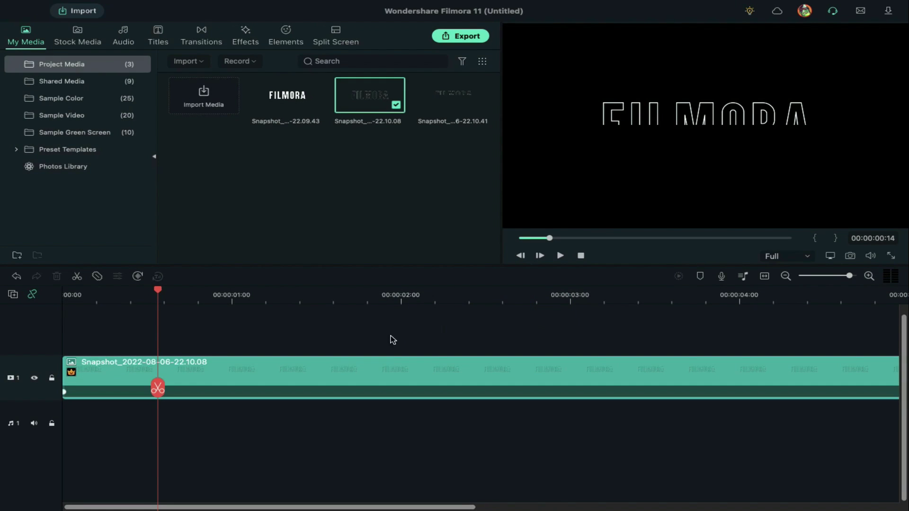
- Re-crop the outline snapshot clip to its lower half
{"action": "left_click", "coordinate": [197, 368]}
{"action": "left_click", "coordinate": [118, 276]}
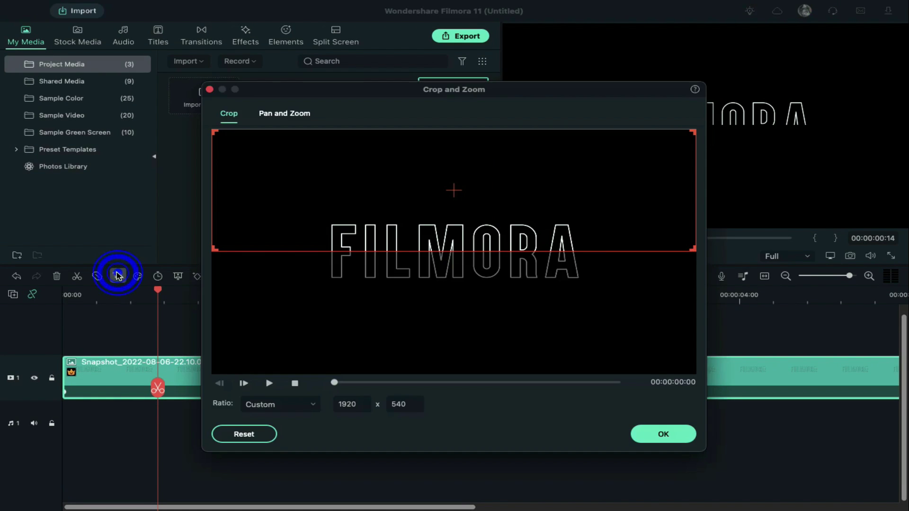
{"action": "left_click_drag", "start_coordinate": [346, 189], "coordinate": [345, 322]}
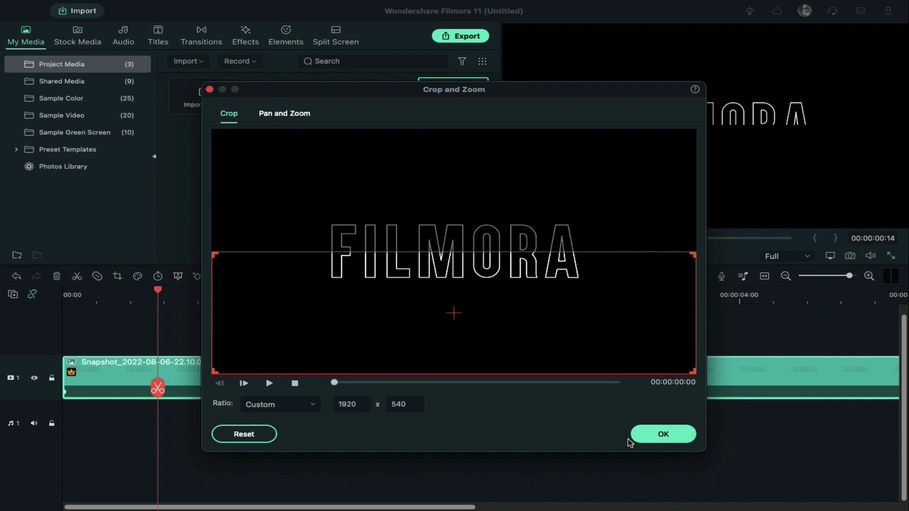
{"action": "left_click", "coordinate": [651, 436]}
- Save a snapshot of the lower-half crop, then delete the clip from the timeline
{"action": "double_click", "coordinate": [225, 374]}
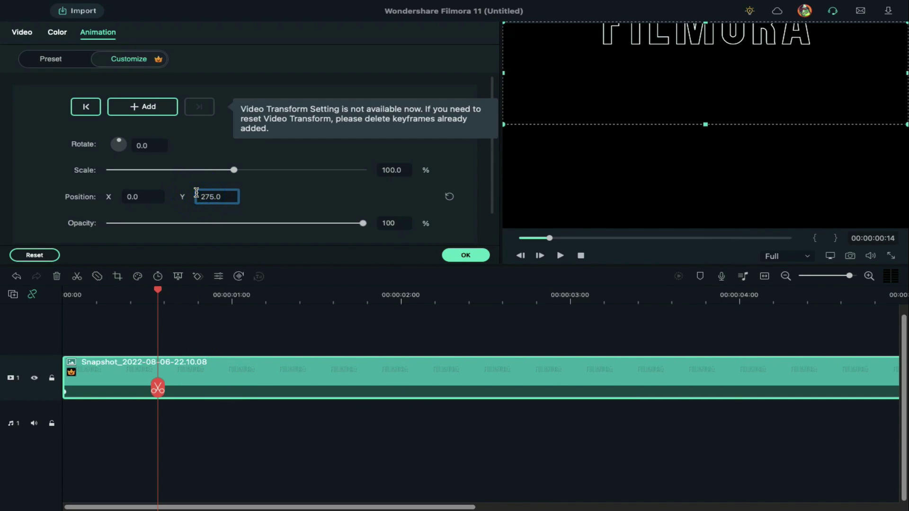
{"action": "left_click", "coordinate": [142, 107]}
{"action": "left_click", "coordinate": [465, 255]}
{"action": "left_click", "coordinate": [286, 296]}
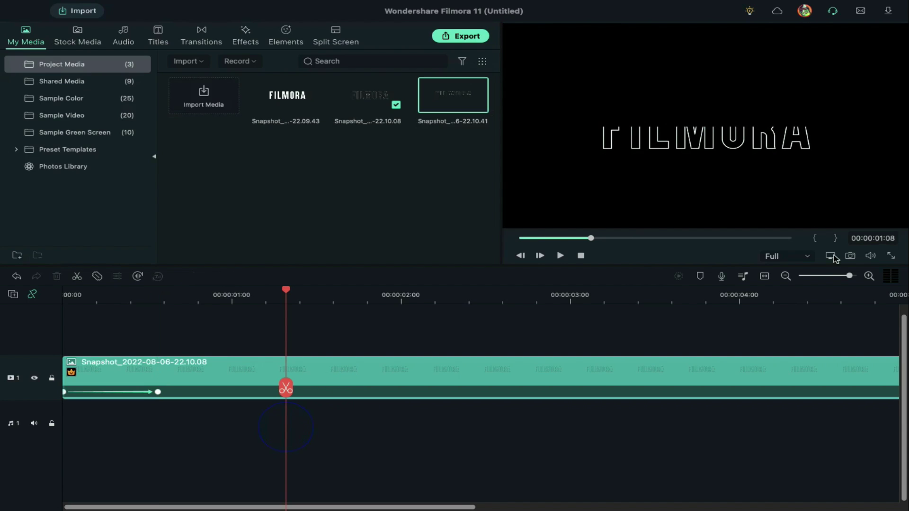
{"action": "left_click", "coordinate": [850, 256]}
{"action": "left_click", "coordinate": [570, 312]}
{"action": "left_click", "coordinate": [426, 362]}
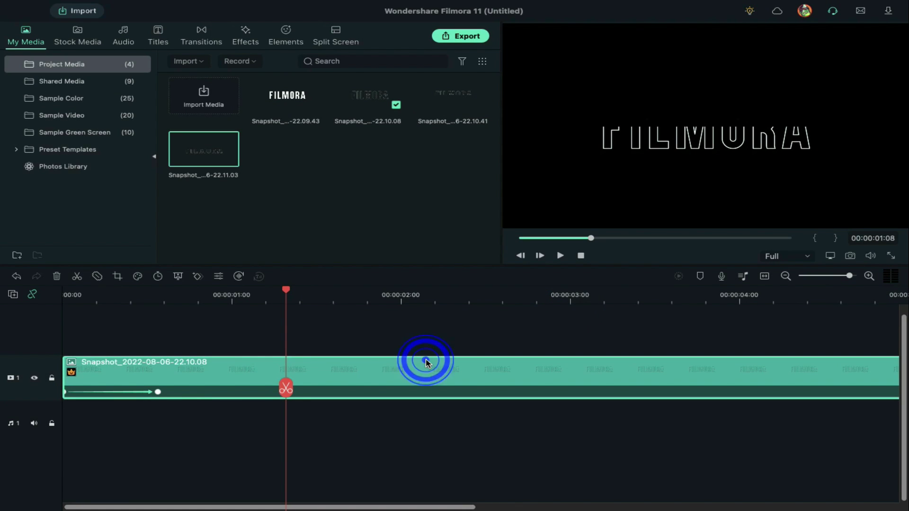
{"action": "key", "text": "Delete"}
- Delete the 22.10.08 snapshot and import the textured black paper image
{"action": "left_click", "coordinate": [362, 102]}
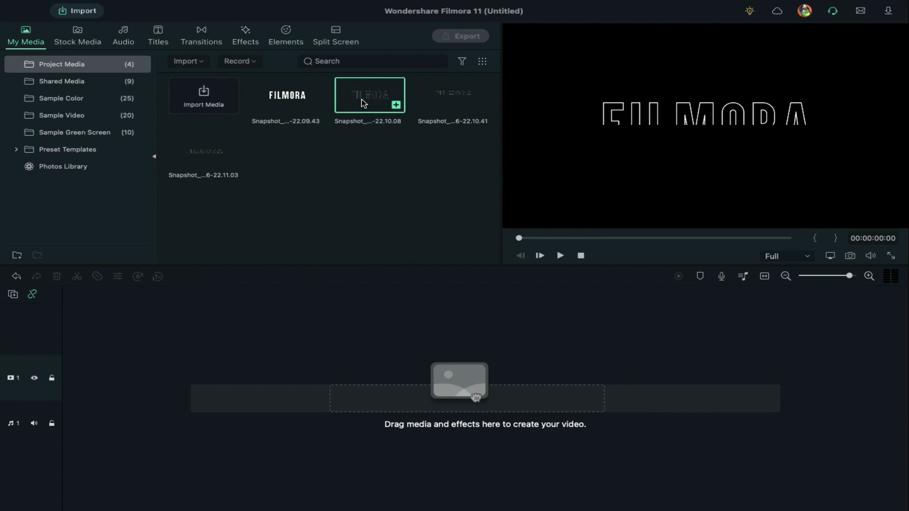
{"action": "key", "text": "Delete"}
{"action": "left_click", "coordinate": [198, 98]}
{"action": "left_click", "coordinate": [338, 216]}
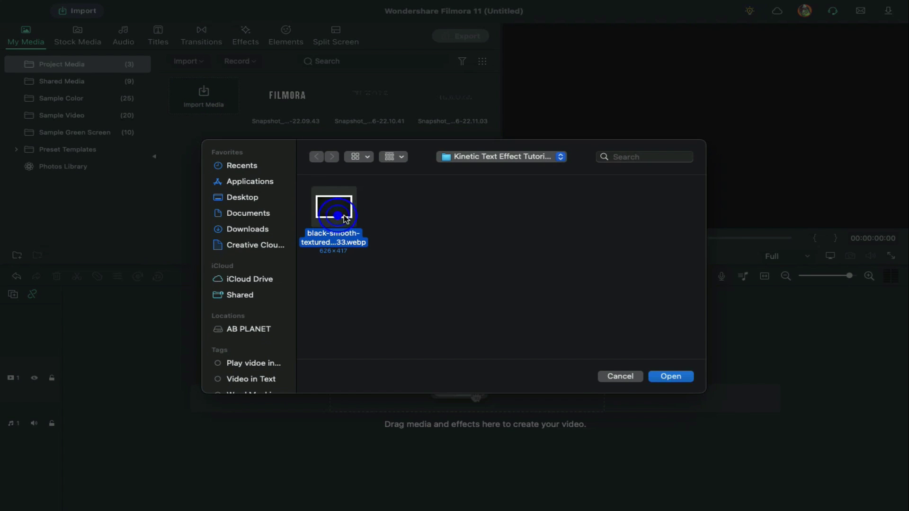
{"action": "left_click", "coordinate": [671, 377]}
- Place the paper background on video track 1 scaled to 119.5%
{"action": "left_click_drag", "start_coordinate": [286, 97], "coordinate": [67, 375]}
{"action": "double_click", "coordinate": [106, 374]}
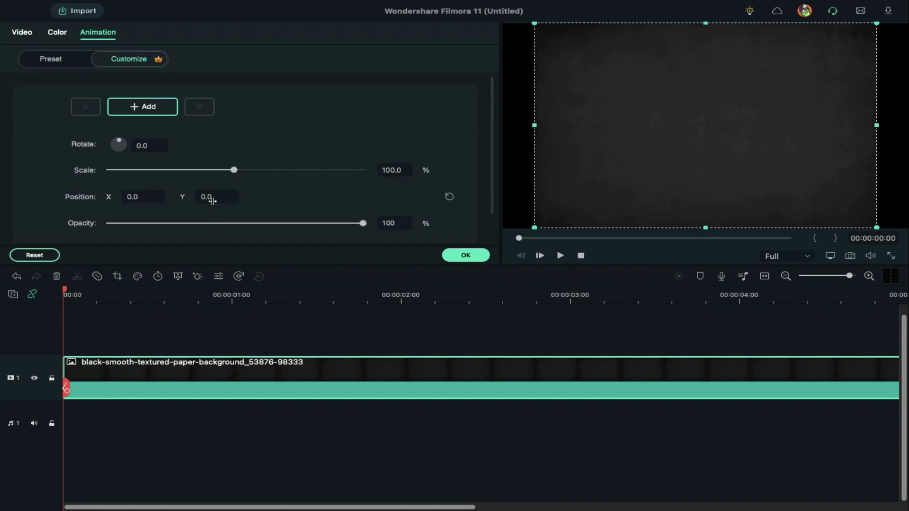
{"action": "left_click", "coordinate": [25, 32]}
{"action": "left_click_drag", "start_coordinate": [247, 165], "coordinate": [254, 165]}
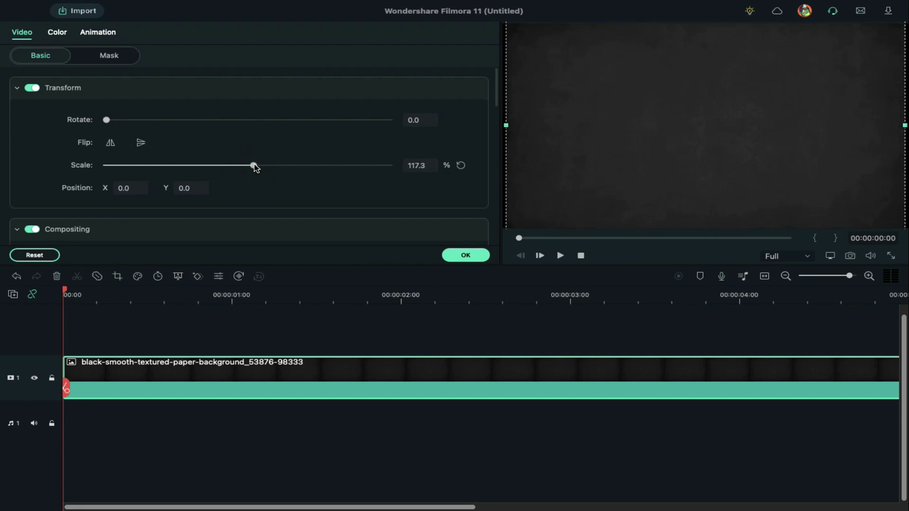
- Trim the background to end at 00:00:03:00 and lock video track 1
{"action": "left_click", "coordinate": [571, 293]}
{"action": "left_click", "coordinate": [573, 389]}
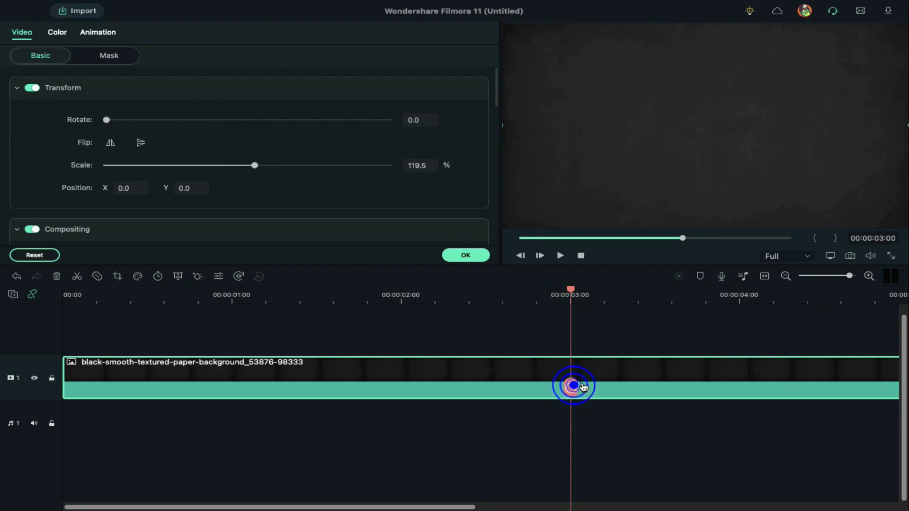
{"action": "left_click", "coordinate": [614, 383]}
{"action": "key", "text": "Delete"}
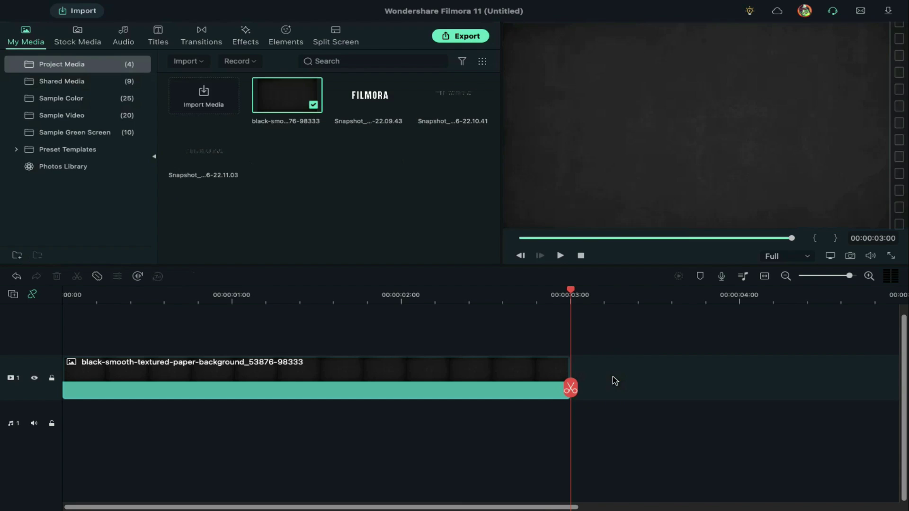
{"action": "left_click", "coordinate": [52, 378]}
{"action": "scroll", "coordinate": [172, 385], "scroll_direction": "up", "scroll_amount": 1}
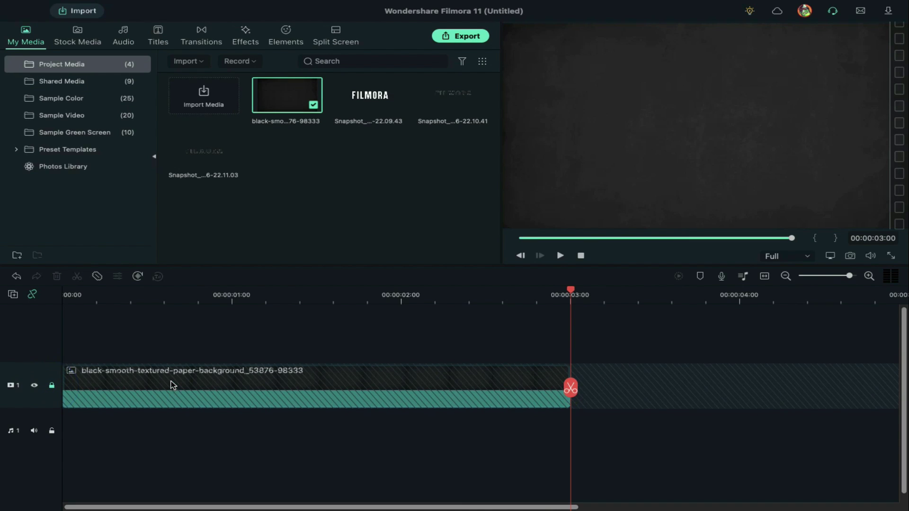
{"action": "left_click", "coordinate": [13, 295]}
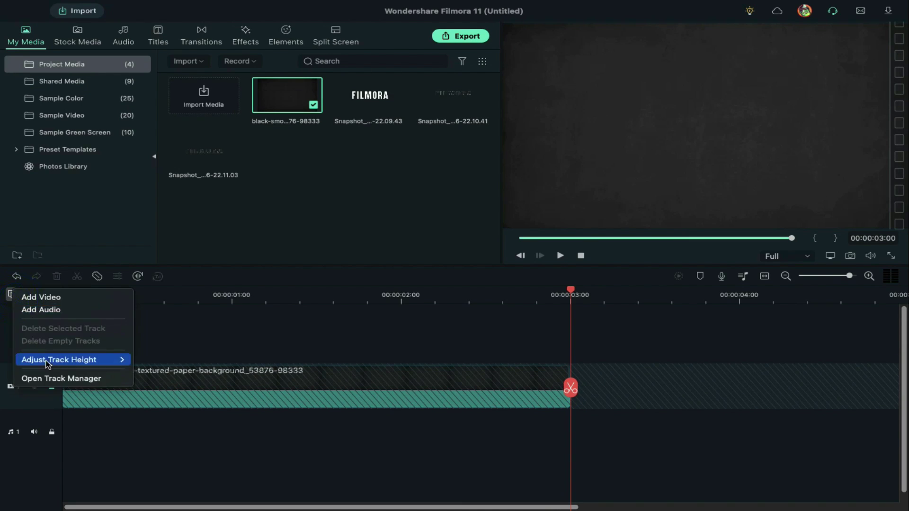
- Add video tracks, put the FILMORA snapshot on track 6 trimmed to 3 seconds, and lock it
{"action": "left_click", "coordinate": [52, 376]}
{"action": "left_click", "coordinate": [546, 361]}
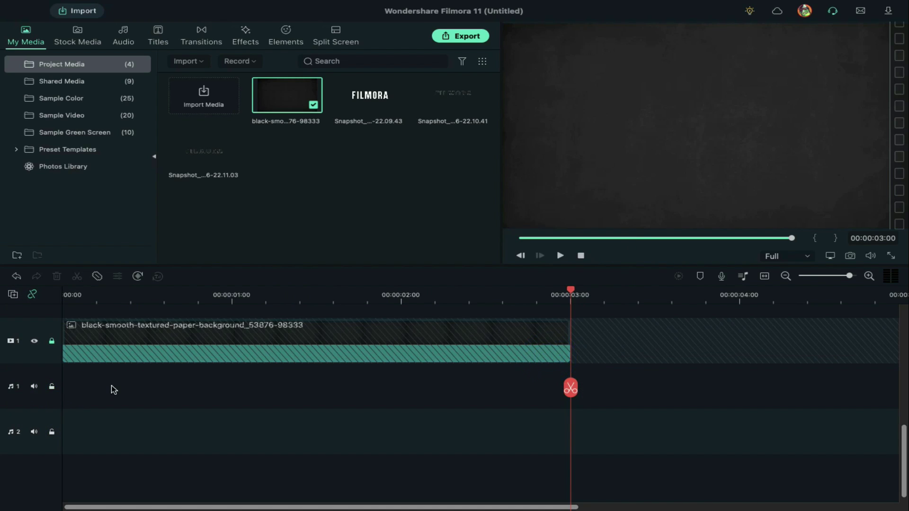
{"action": "left_click_drag", "start_coordinate": [360, 100], "coordinate": [76, 355]}
{"action": "left_click", "coordinate": [570, 389]}
{"action": "left_click", "coordinate": [617, 359]}
{"action": "key", "text": "Delete"}
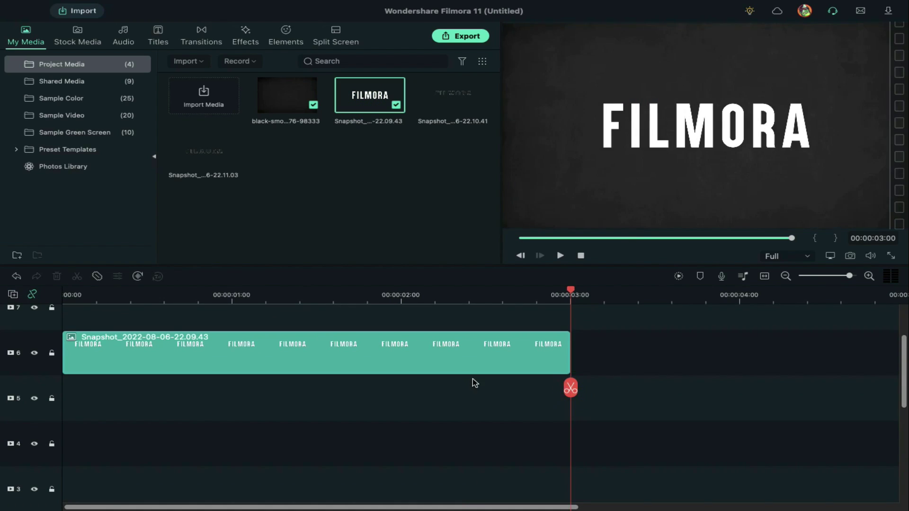
{"action": "left_click", "coordinate": [51, 353]}
- Place the 22.10.41 outline snapshot on track 5 starting at 0:15
{"action": "scroll", "coordinate": [315, 412], "scroll_direction": "down", "scroll_amount": 1}
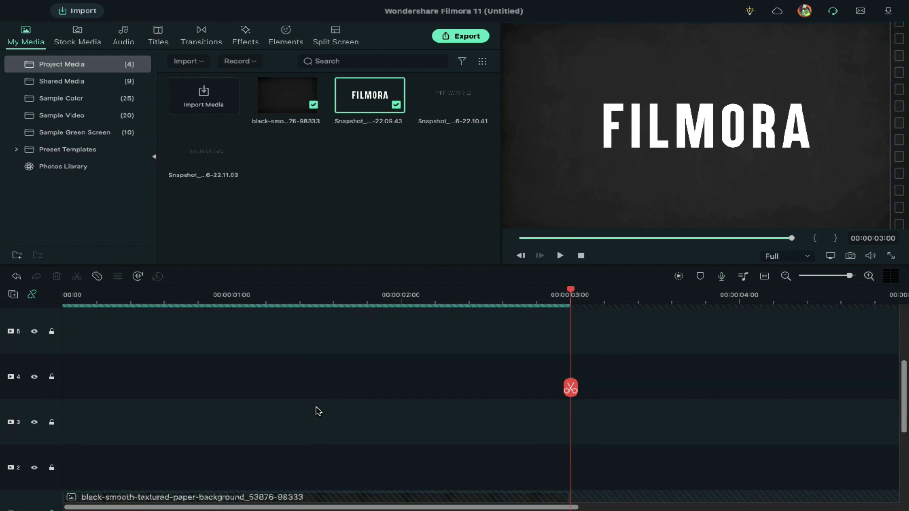
{"action": "left_click", "coordinate": [164, 296]}
{"action": "left_click_drag", "start_coordinate": [453, 97], "coordinate": [256, 362]}
- Keyframe the outline at 0:15 with opacity 0, Y -4, then 0:20 with opacity 100, Y 105
{"action": "double_click", "coordinate": [256, 362]}
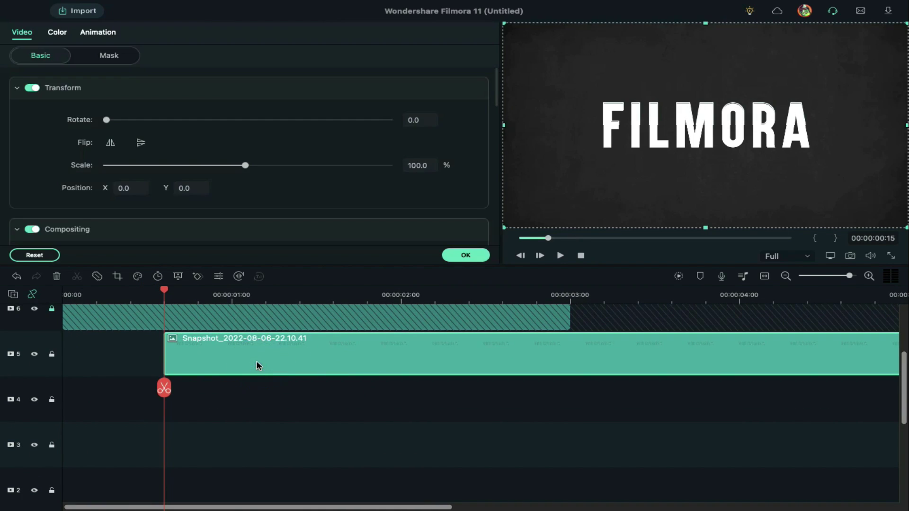
{"action": "left_click", "coordinate": [113, 36]}
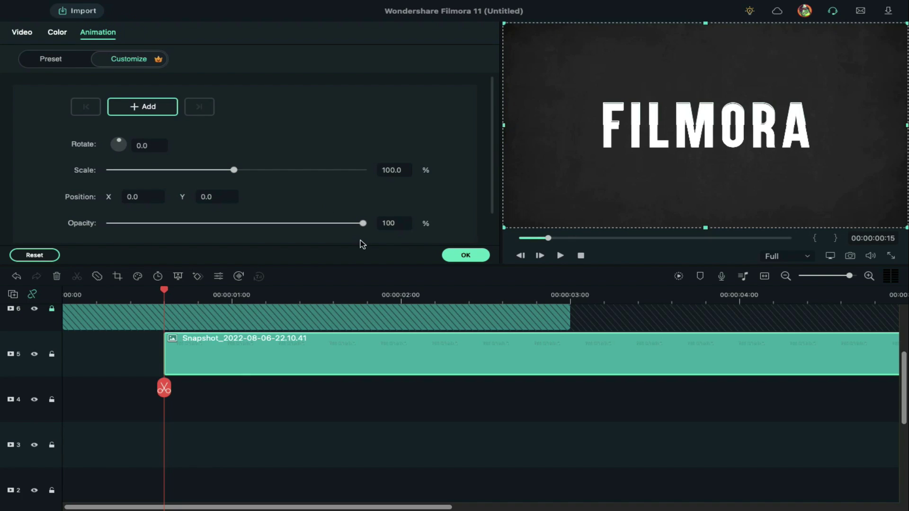
{"action": "left_click_drag", "start_coordinate": [195, 196], "coordinate": [96, 225]}
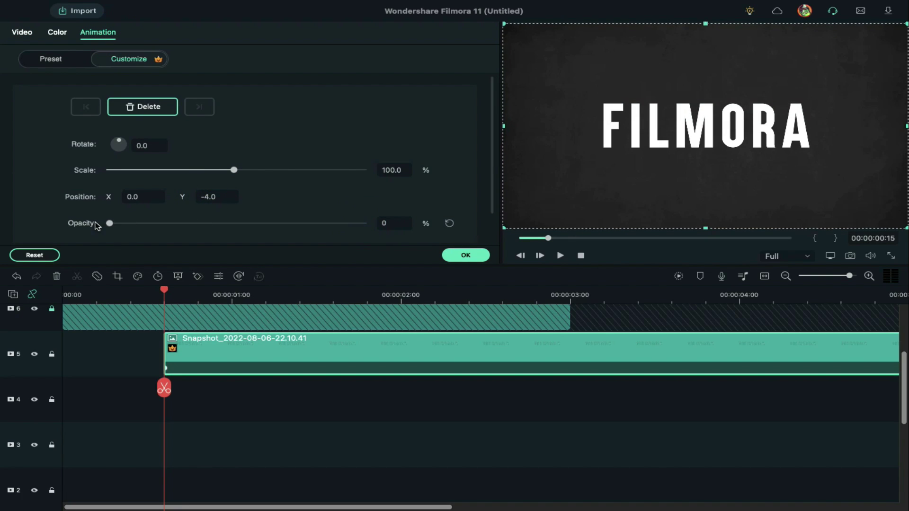
{"action": "left_click", "coordinate": [198, 294]}
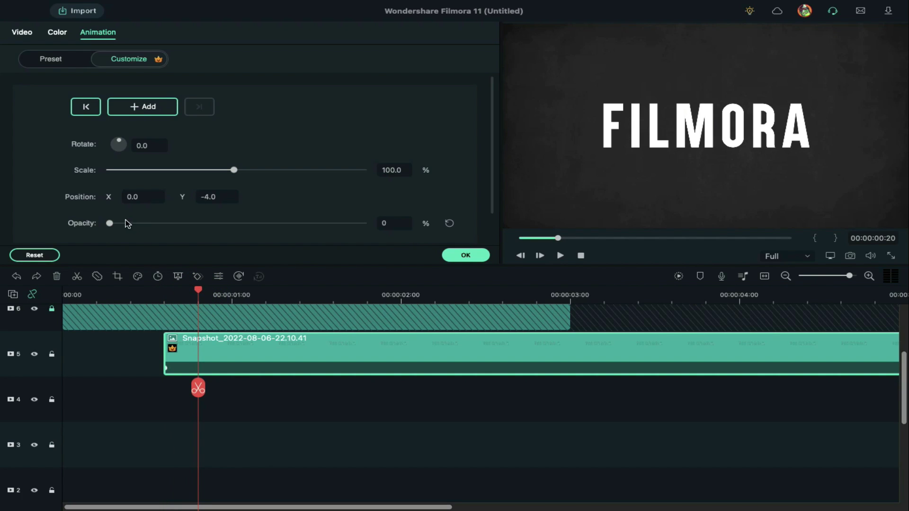
{"action": "left_click_drag", "start_coordinate": [110, 225], "coordinate": [399, 237]}
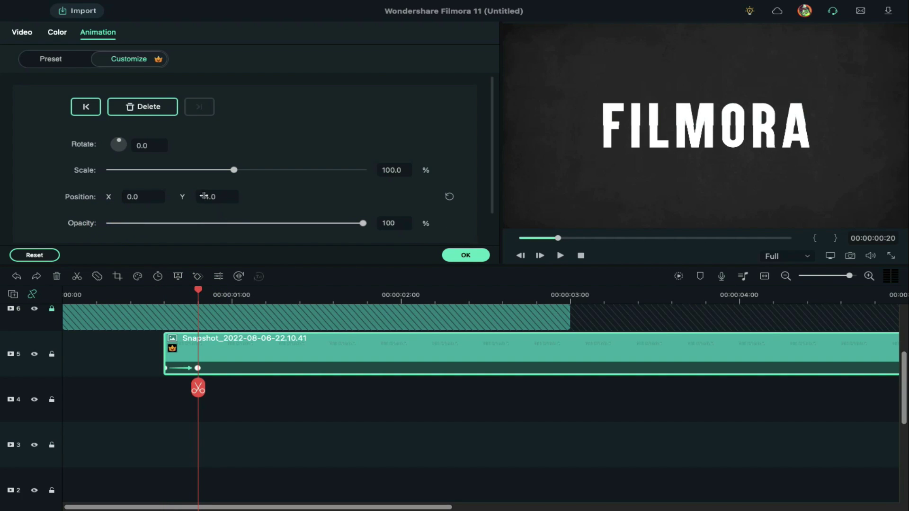
{"action": "left_click_drag", "start_coordinate": [203, 196], "coordinate": [279, 192]}
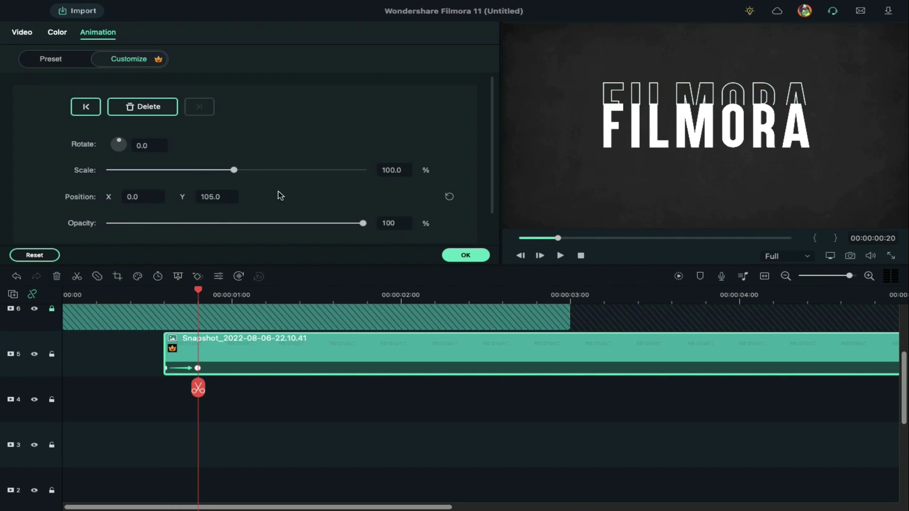
- Add a keyframe at 1:05, then enlarge the outline to 110.4% at 1:10
{"action": "left_click", "coordinate": [266, 295]}
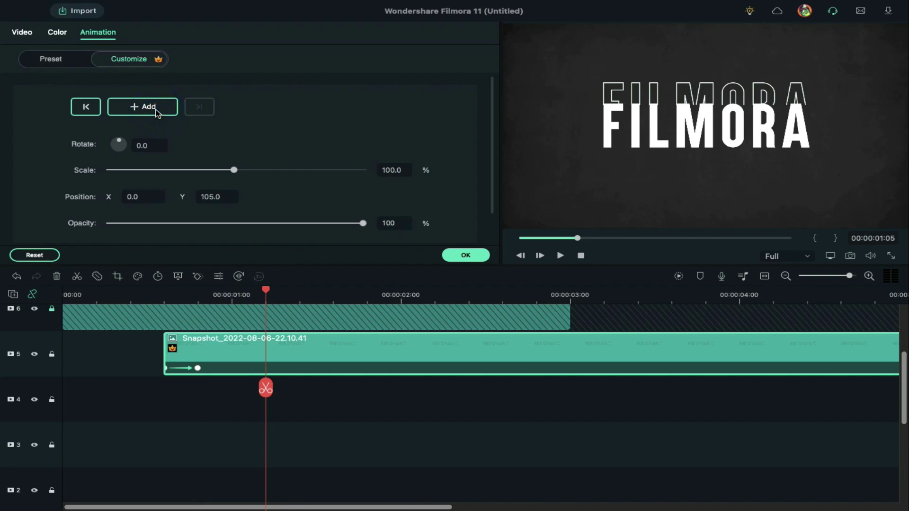
{"action": "left_click", "coordinate": [298, 294]}
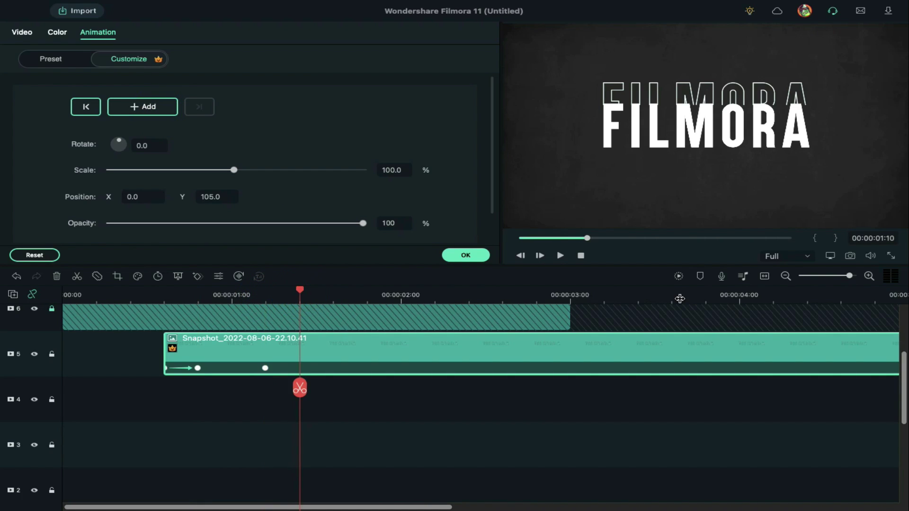
{"action": "left_click", "coordinate": [830, 256]}
{"action": "mouse_move", "coordinate": [824, 297]}
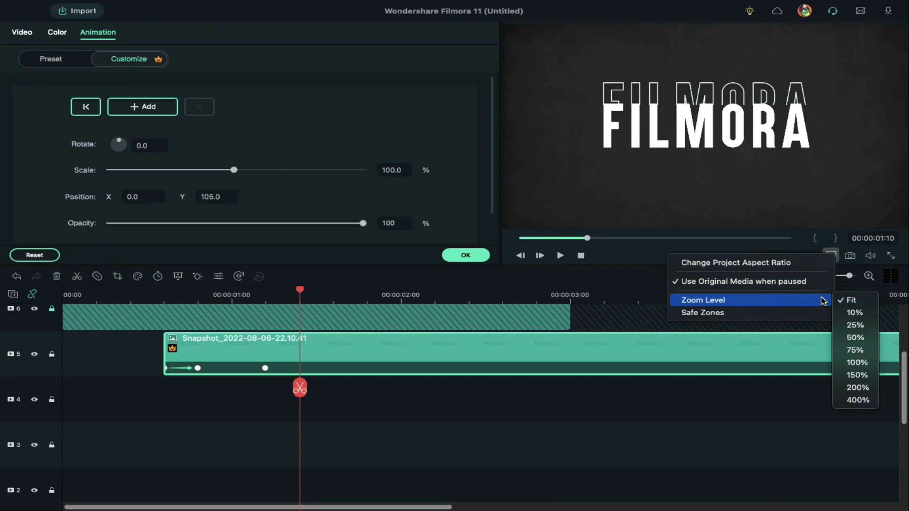
{"action": "left_click", "coordinate": [864, 328]}
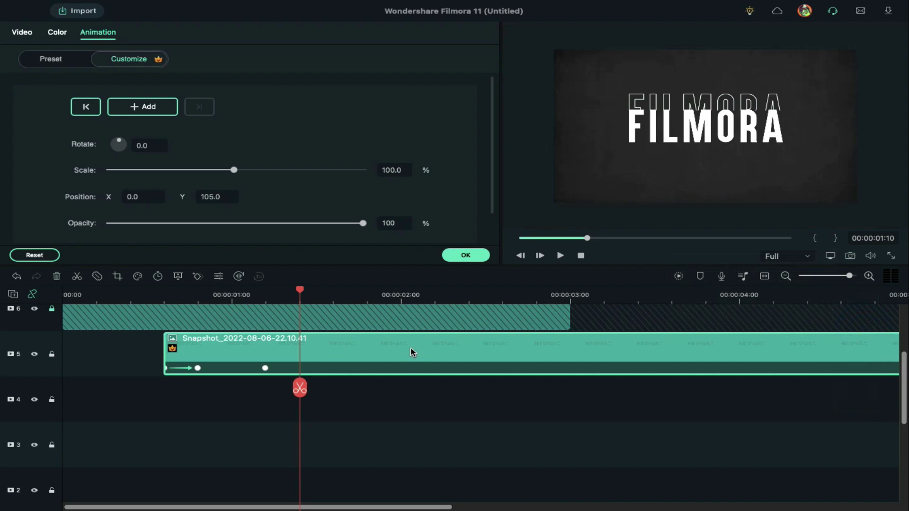
{"action": "left_click", "coordinate": [410, 350]}
{"action": "left_click_drag", "start_coordinate": [550, 112], "coordinate": [542, 111]}
{"action": "left_click_drag", "start_coordinate": [869, 110], "coordinate": [872, 109]}
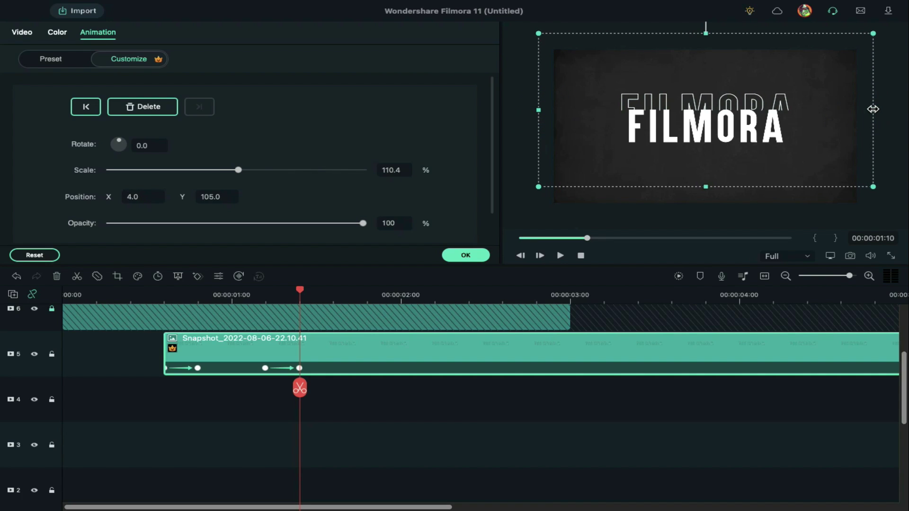
- Split the outline clip at 1:15 and select the part after it
{"action": "left_click", "coordinate": [331, 296]}
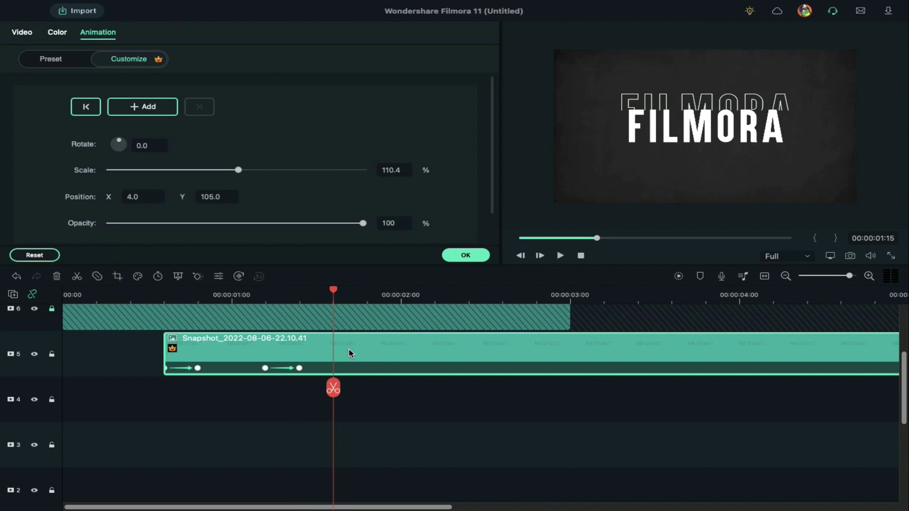
{"action": "left_click", "coordinate": [333, 388]}
{"action": "left_click", "coordinate": [362, 356]}
- Delete the outline clip's remainder after 1:15 and hide the solid-text and background tracks
{"action": "key", "text": "Delete"}
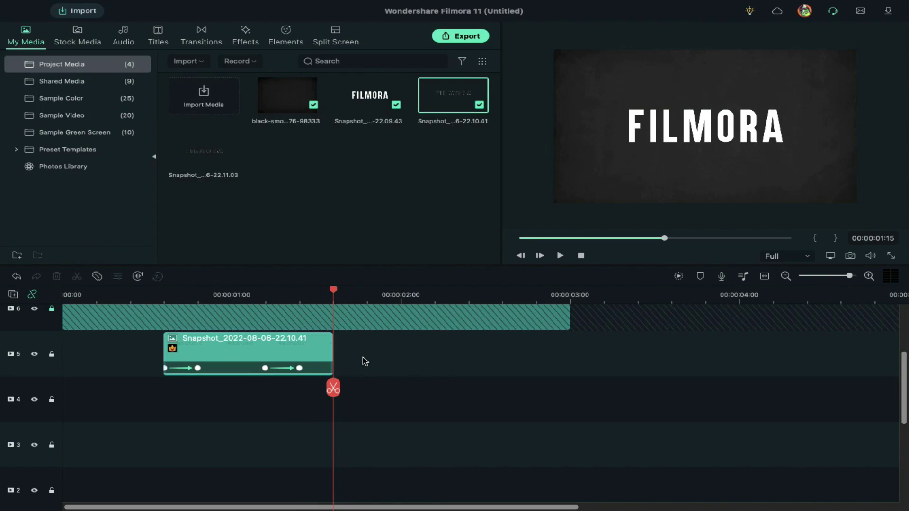
{"action": "left_click", "coordinate": [34, 332]}
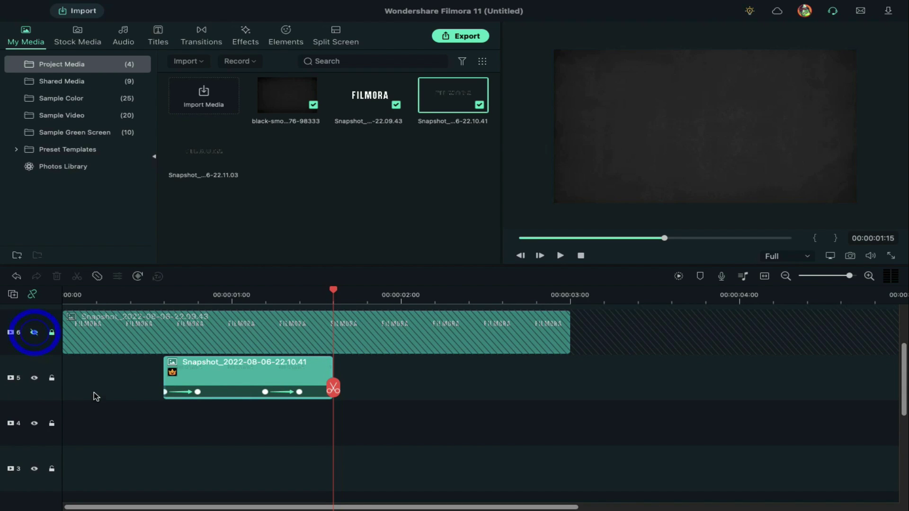
{"action": "scroll", "coordinate": [96, 450], "scroll_direction": "down", "scroll_amount": 2}
{"action": "left_click", "coordinate": [33, 478]}
- Snapshot the outline frame as 22.13.52 and place it on track 5 after the animated clip
{"action": "key", "text": "Left"}
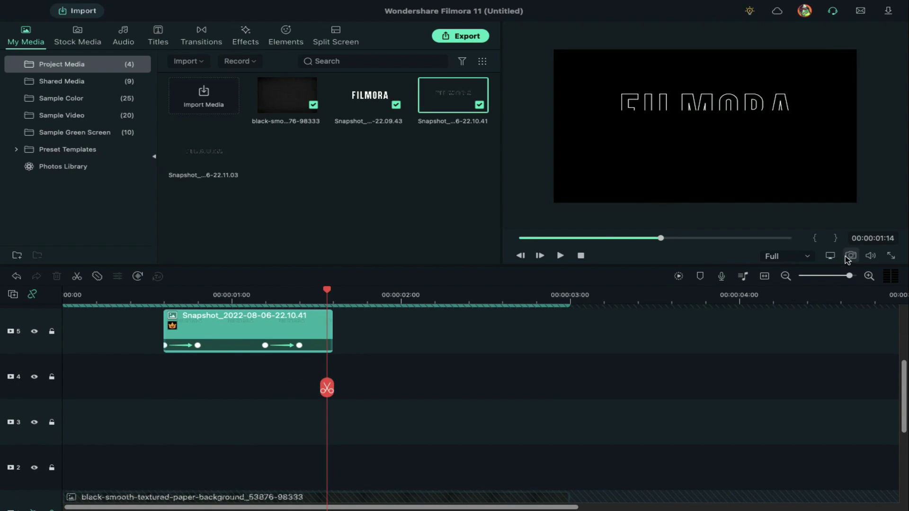
{"action": "left_click", "coordinate": [850, 256]}
{"action": "left_click", "coordinate": [561, 306]}
{"action": "left_click", "coordinate": [278, 146]}
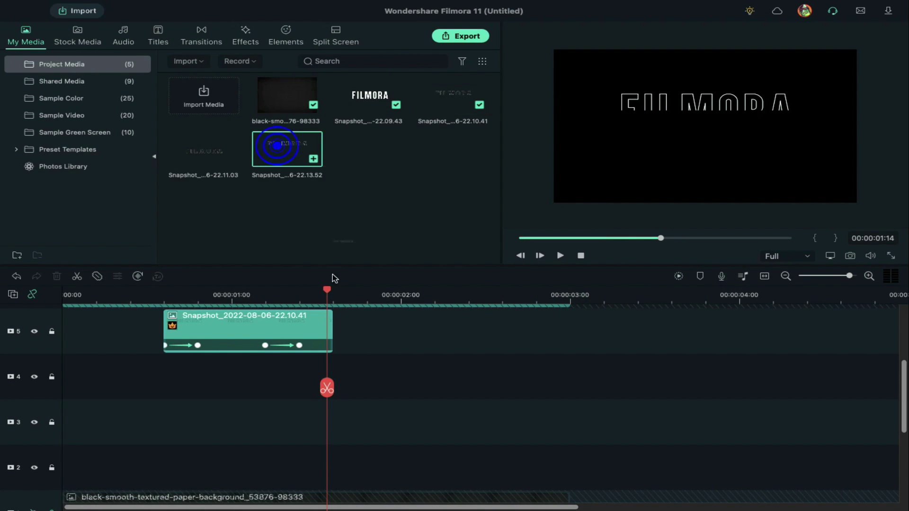
{"action": "left_click_drag", "start_coordinate": [343, 324], "coordinate": [336, 332]}
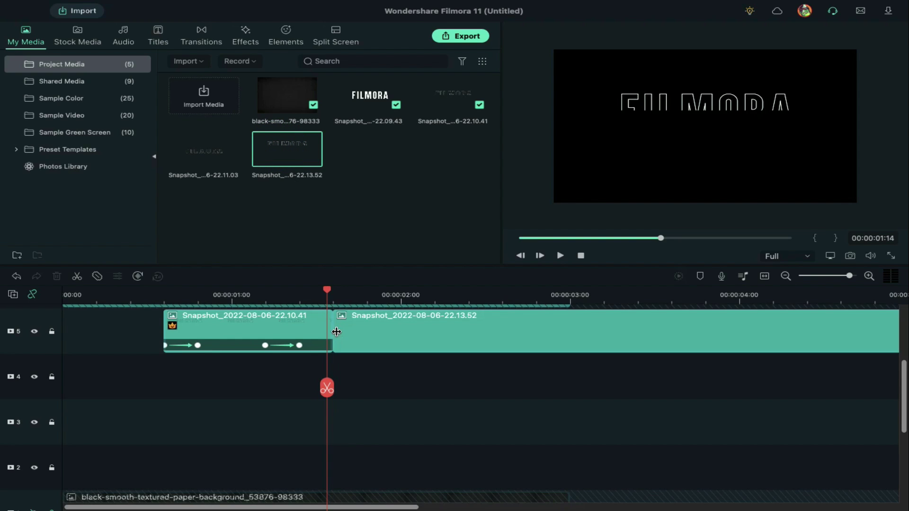
- Step to 01:18 and unhide track 6's solid FILMORA text
{"action": "scroll", "coordinate": [365, 345], "scroll_direction": "up", "scroll_amount": 2}
{"action": "key", "text": "Right"}
{"action": "key", "text": "Right"}
{"action": "key", "text": "Right"}
{"action": "key", "text": "Right"}
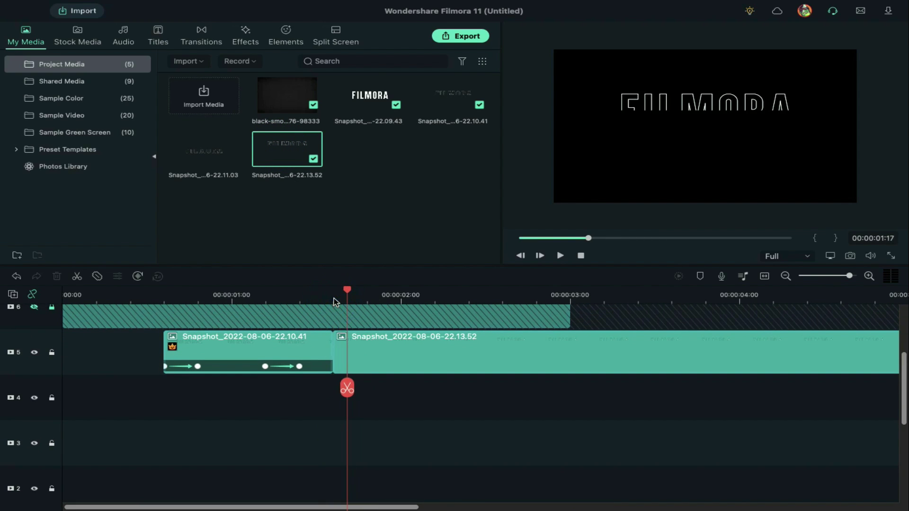
{"action": "scroll", "coordinate": [60, 341], "scroll_direction": "up", "scroll_amount": 1}
{"action": "left_click", "coordinate": [37, 315]}
{"action": "scroll", "coordinate": [369, 341], "scroll_direction": "down", "scroll_amount": 1}
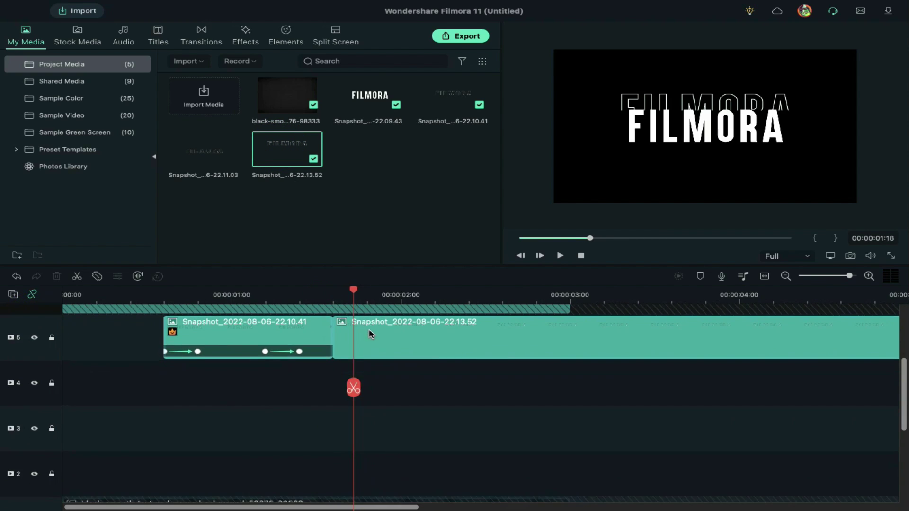
- Keyframe the 22.13.52 clip at 01:18, then shrink it to 90.6% at 01:23
{"action": "double_click", "coordinate": [369, 334]}
{"action": "left_click", "coordinate": [156, 107]}
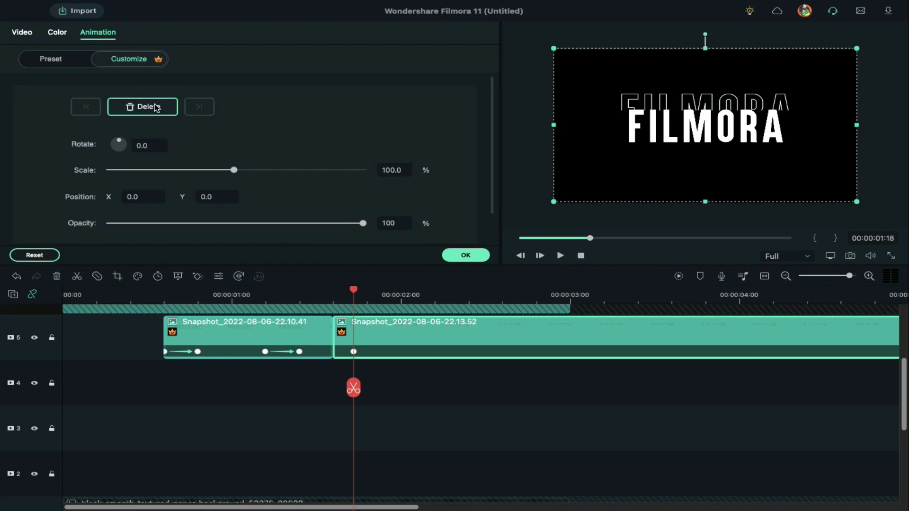
{"action": "key", "text": "Right"}
{"action": "key", "text": "Right"}
{"action": "key", "text": "Right"}
{"action": "key", "text": "Right"}
{"action": "key", "text": "Right"}
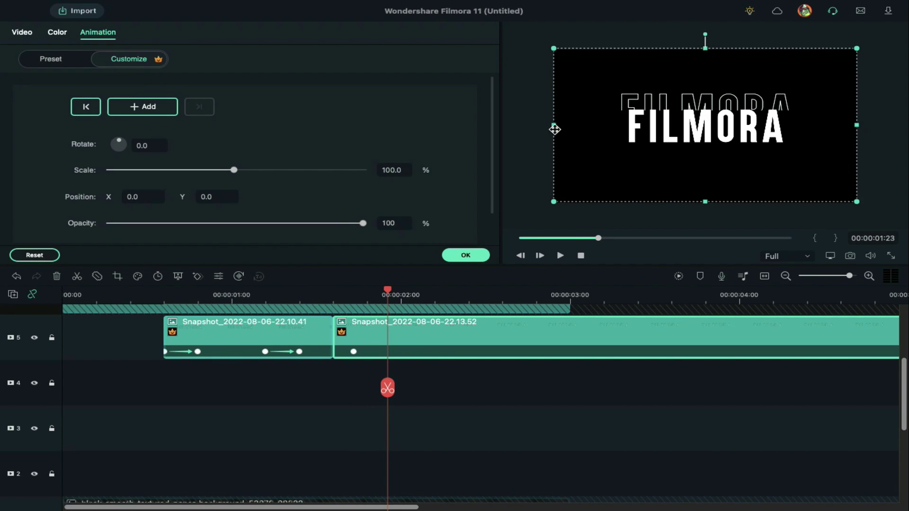
{"action": "left_click_drag", "start_coordinate": [554, 125], "coordinate": [562, 124]}
{"action": "left_click_drag", "start_coordinate": [856, 124], "coordinate": [843, 126]}
{"action": "left_click_drag", "start_coordinate": [561, 125], "coordinate": [566, 125]}
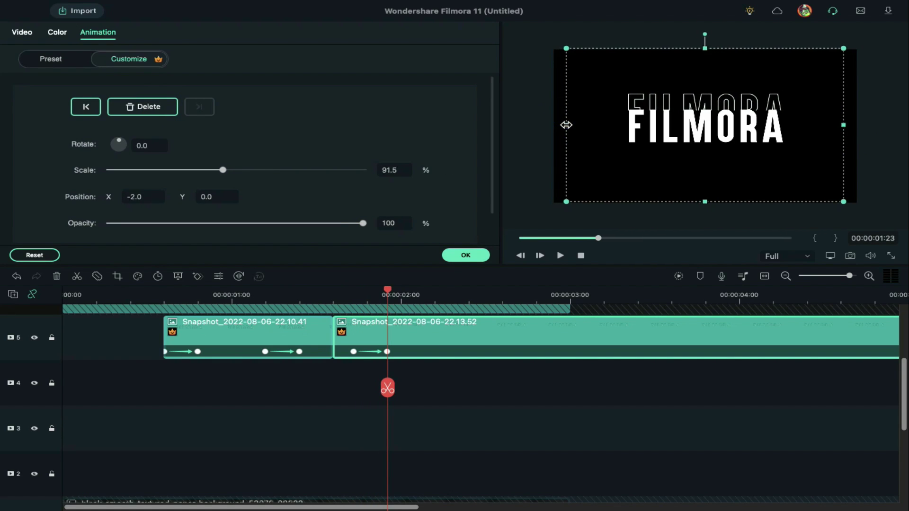
{"action": "left_click_drag", "start_coordinate": [841, 124], "coordinate": [840, 125]}
{"action": "left_click_drag", "start_coordinate": [566, 125], "coordinate": [567, 125]}
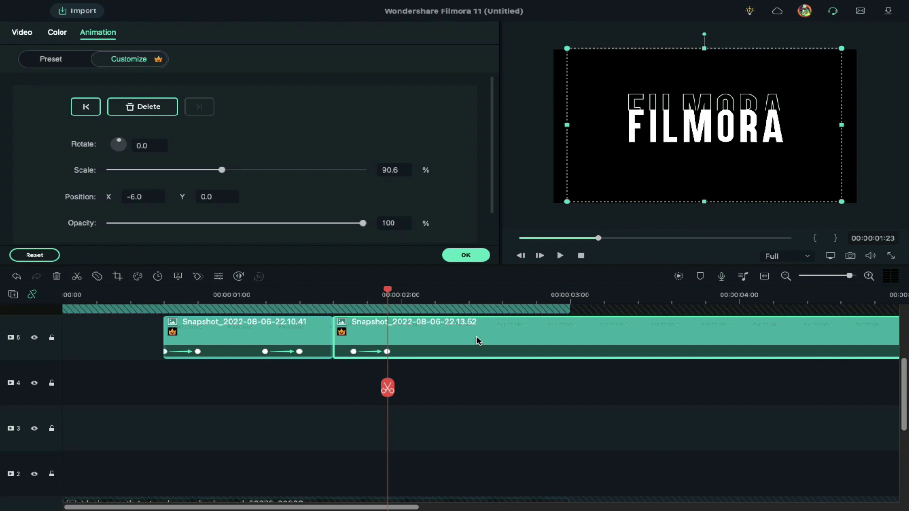
{"action": "scroll", "coordinate": [476, 336], "scroll_direction": "up", "scroll_amount": 2}
- At 02:03, move the outline to Y -89 and fade it to zero opacity
{"action": "key", "text": "Right"}
{"action": "key", "text": "Right"}
{"action": "key", "text": "Right"}
{"action": "key", "text": "Right"}
{"action": "key", "text": "Right"}
{"action": "left_click", "coordinate": [449, 370]}
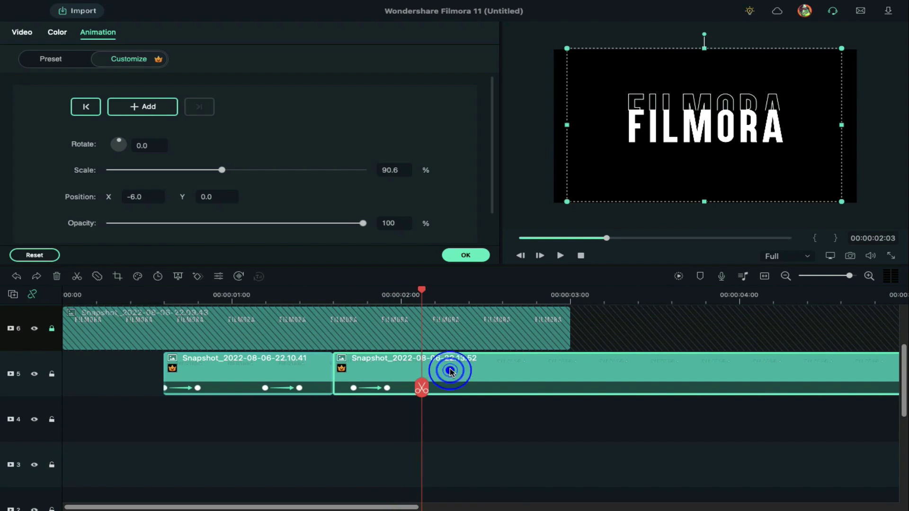
{"action": "left_click_drag", "start_coordinate": [177, 197], "coordinate": [138, 191]}
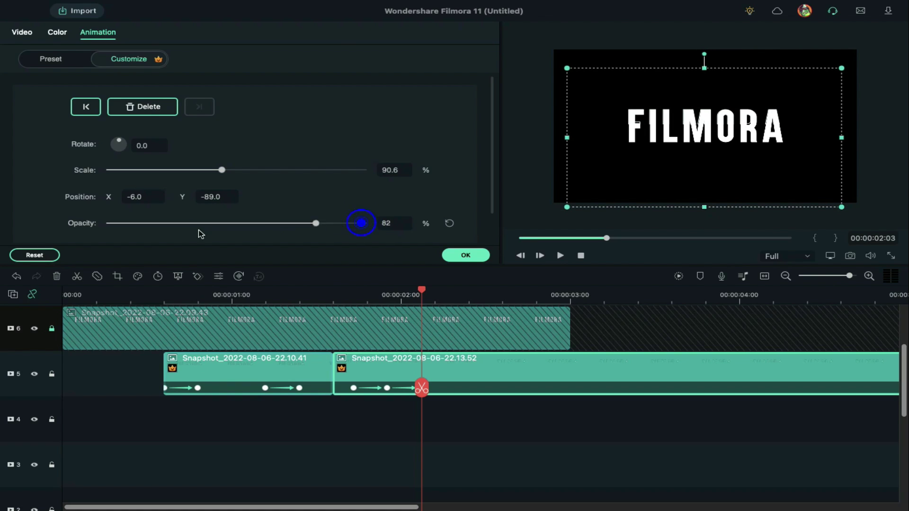
{"action": "left_click_drag", "start_coordinate": [201, 233], "coordinate": [97, 224]}
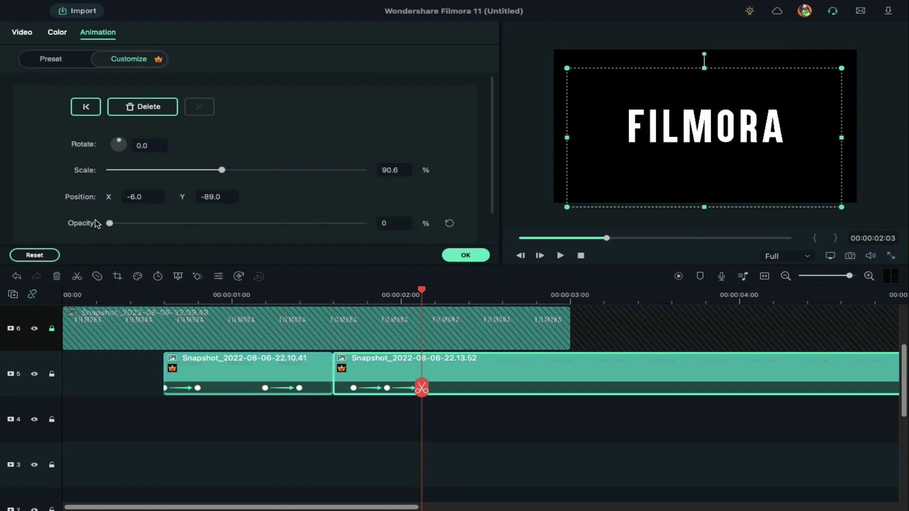
- Split the clip at 02:10 and delete the leftover part
{"action": "left_click", "coordinate": [470, 299]}
{"action": "left_click", "coordinate": [468, 387]}
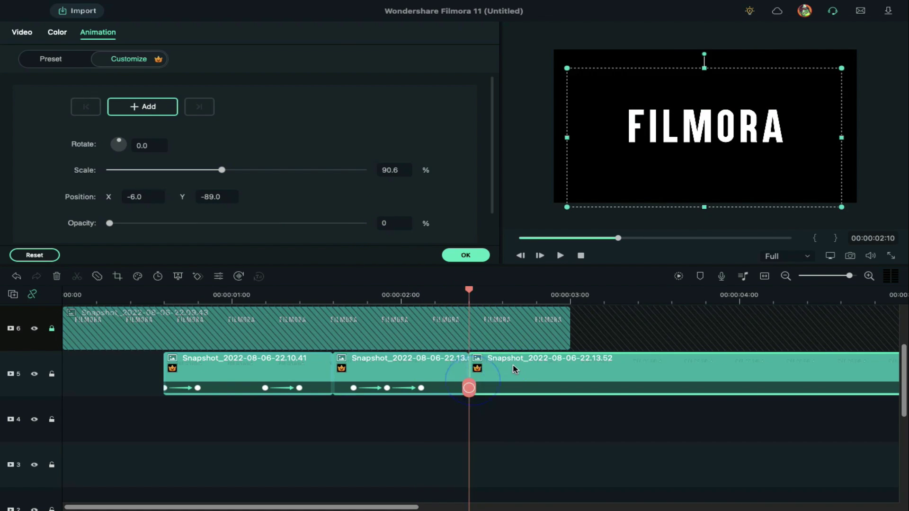
{"action": "key", "text": "Delete"}
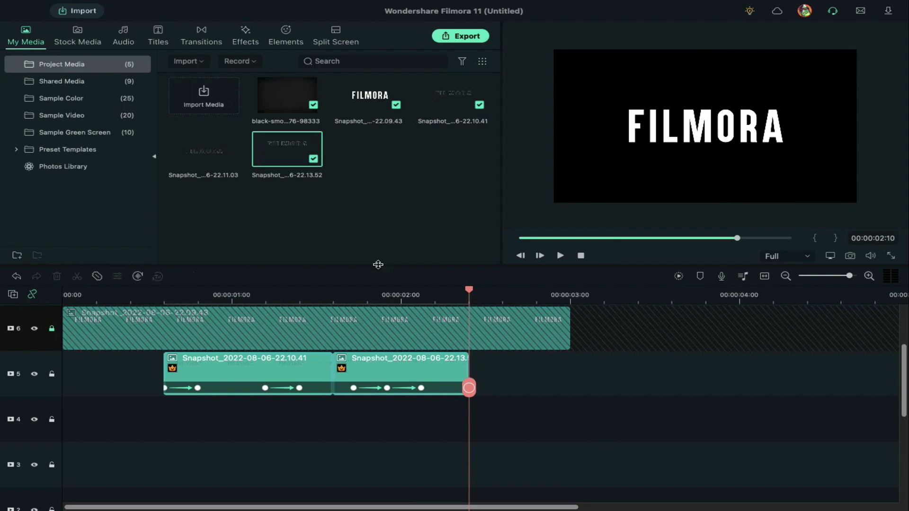
- Lock track 5, then place snapshot 22.11.03 on track 4 and keyframe it shrinking to about 90%
{"action": "left_click", "coordinate": [51, 375]}
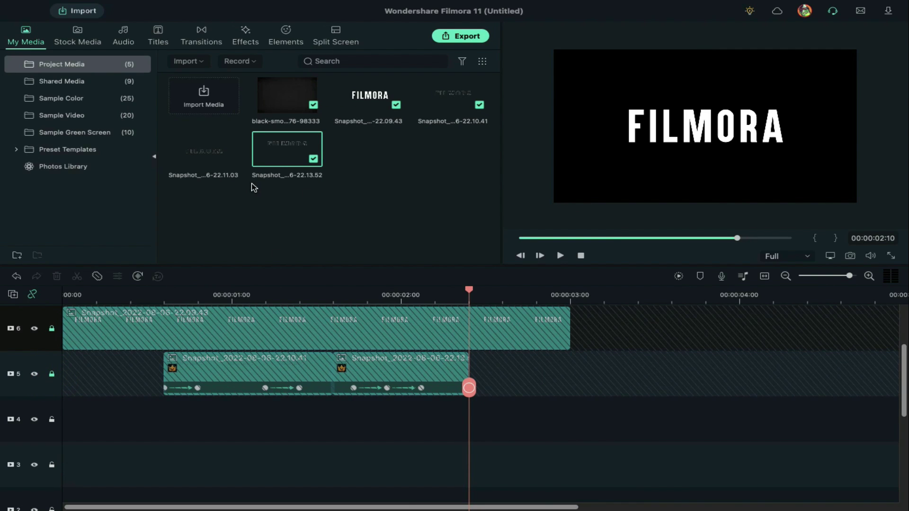
{"action": "left_click_drag", "start_coordinate": [200, 153], "coordinate": [190, 405]}
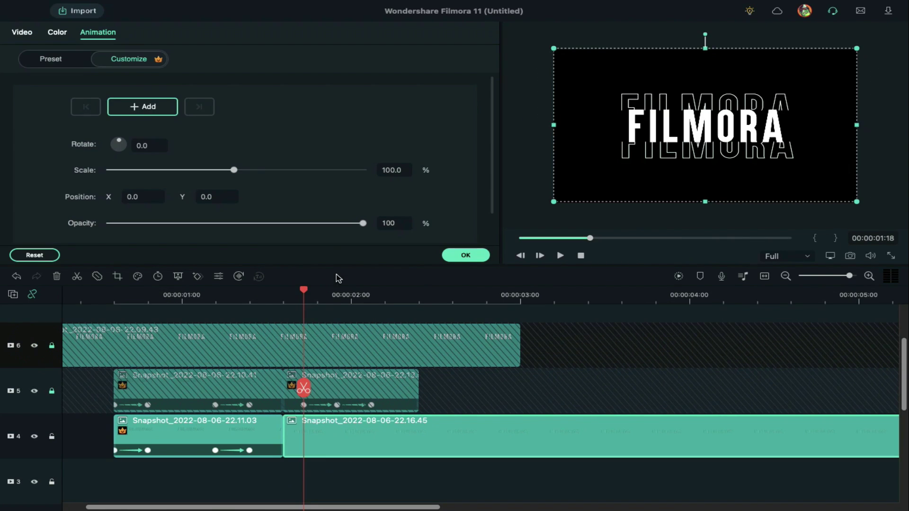
{"action": "left_click", "coordinate": [338, 296]}
{"action": "left_click_drag", "start_coordinate": [553, 124], "coordinate": [567, 125]}
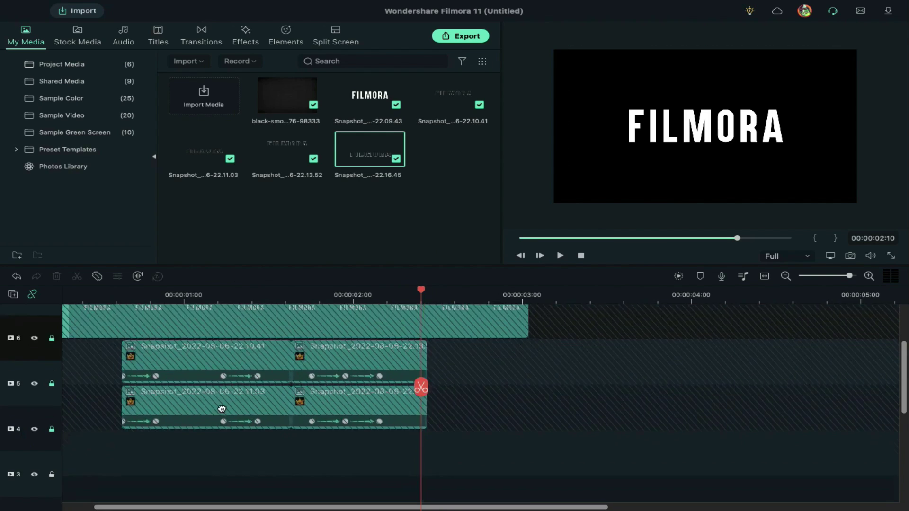
{"action": "scroll", "coordinate": [222, 409], "scroll_direction": "down", "scroll_amount": 2}
{"action": "scroll", "coordinate": [222, 409], "scroll_direction": "left", "scroll_amount": 2}
{"action": "scroll", "coordinate": [222, 409], "scroll_direction": "down", "scroll_amount": 1}
{"action": "scroll", "coordinate": [222, 409], "scroll_direction": "left", "scroll_amount": 1}
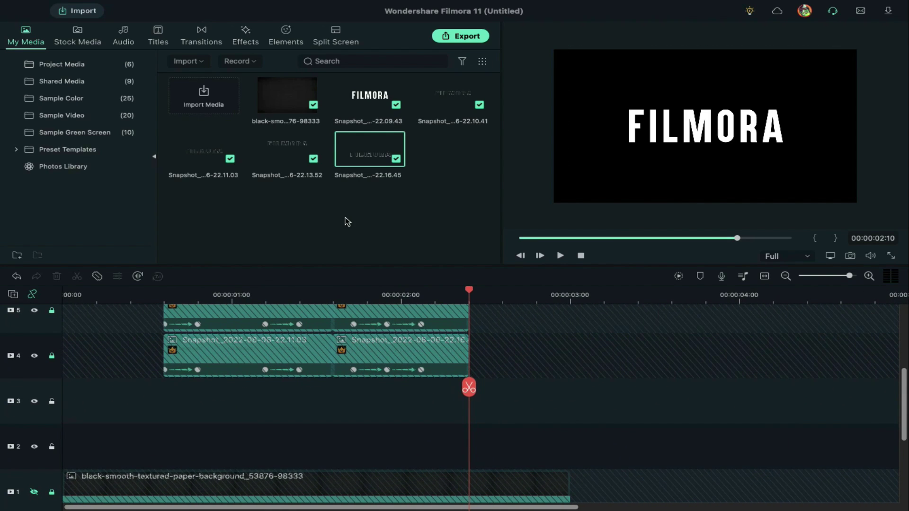
- Put snapshot 22.10.41 on track 3 at 00:17, fading from 0 to 100% opacity, at Y 225
{"action": "left_click", "coordinate": [163, 298]}
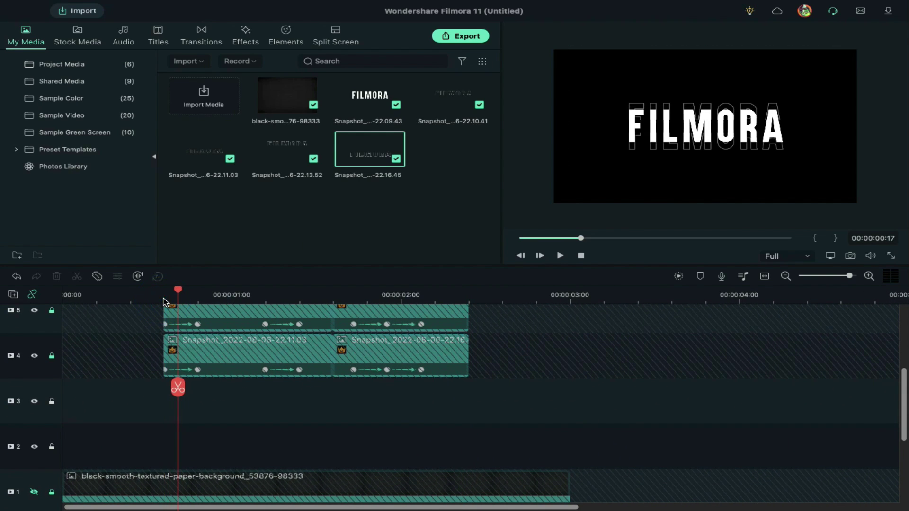
{"action": "left_click_drag", "start_coordinate": [444, 101], "coordinate": [180, 401]}
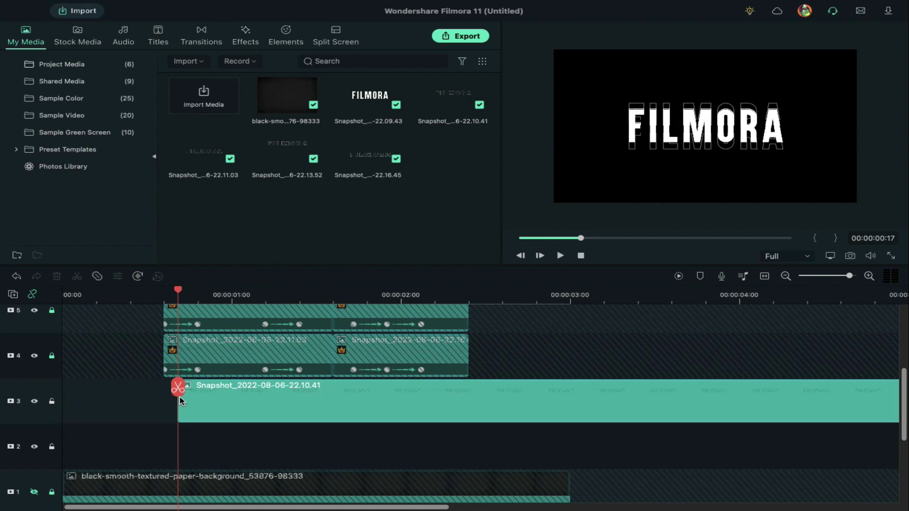
{"action": "double_click", "coordinate": [211, 399]}
{"action": "left_click", "coordinate": [142, 107]}
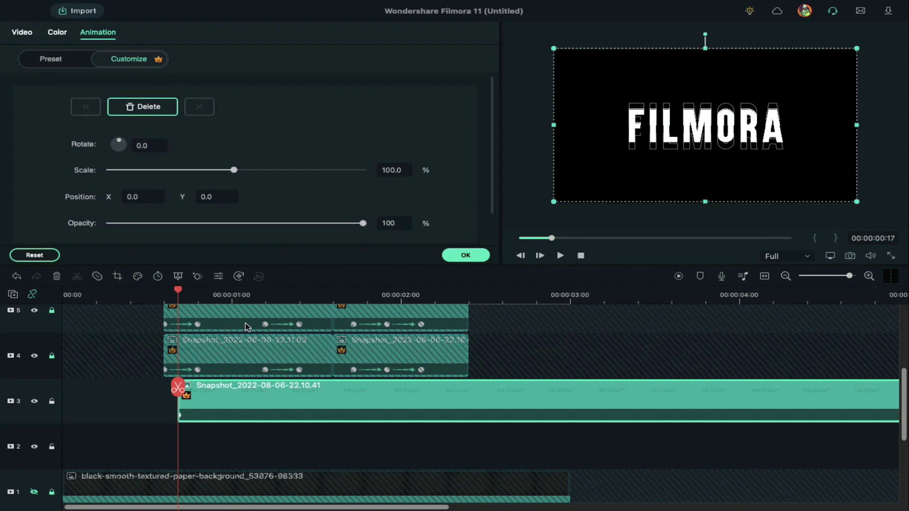
{"action": "left_click", "coordinate": [109, 225]}
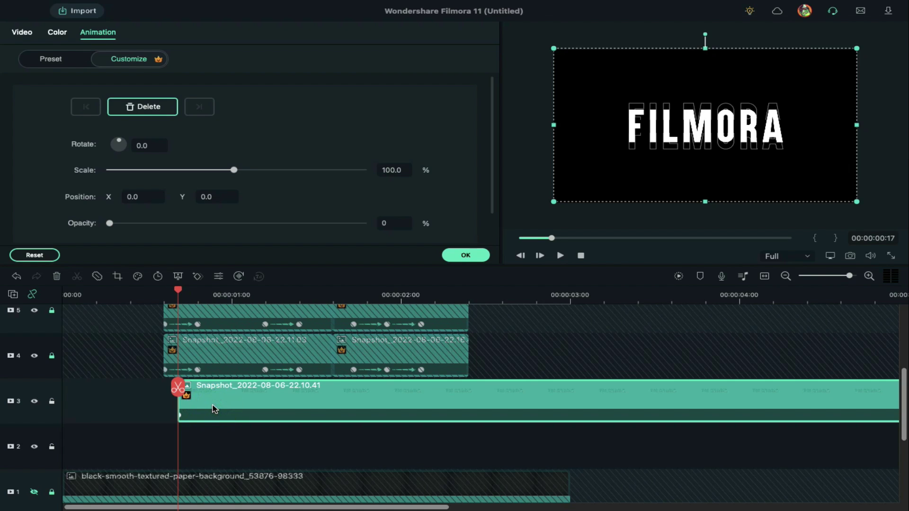
{"action": "key", "text": "Right"}
{"action": "key", "text": "Right"}
{"action": "key", "text": "Right"}
{"action": "key", "text": "Right"}
{"action": "key", "text": "Right"}
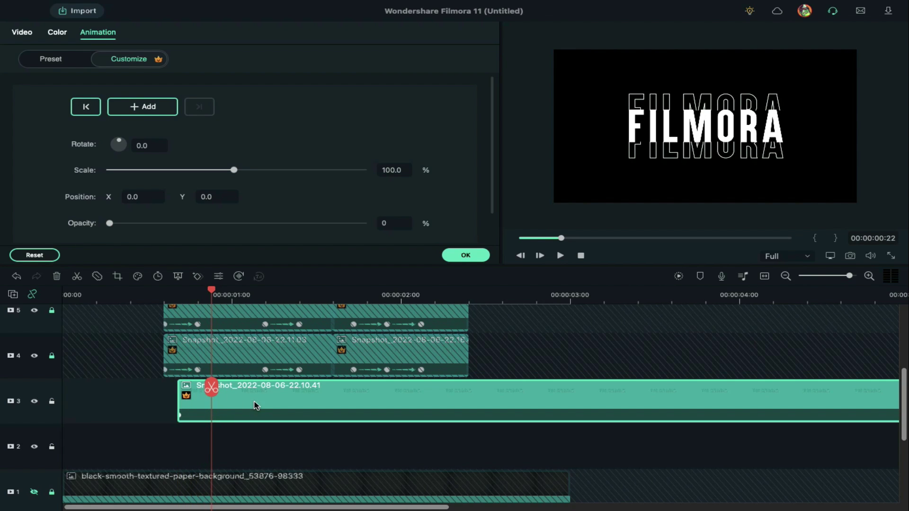
{"action": "left_click_drag", "start_coordinate": [109, 224], "coordinate": [389, 229]}
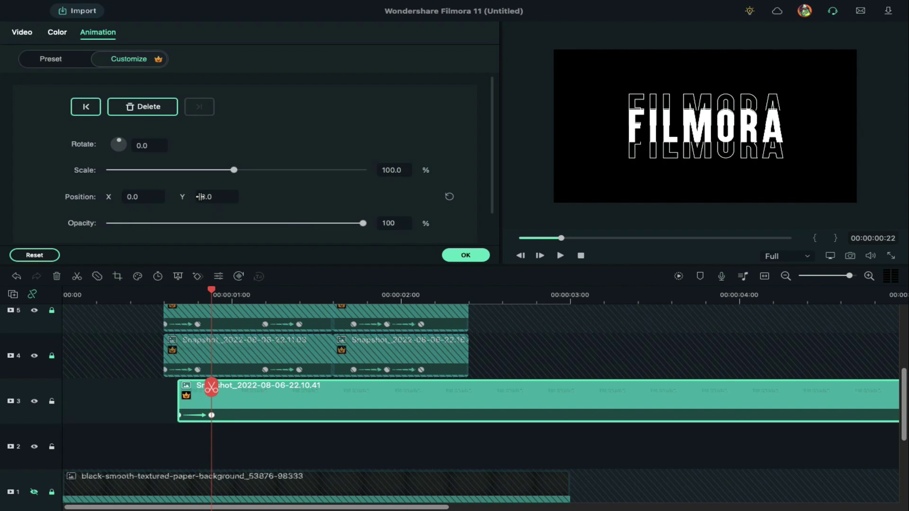
{"action": "left_click_drag", "start_coordinate": [200, 196], "coordinate": [350, 186]}
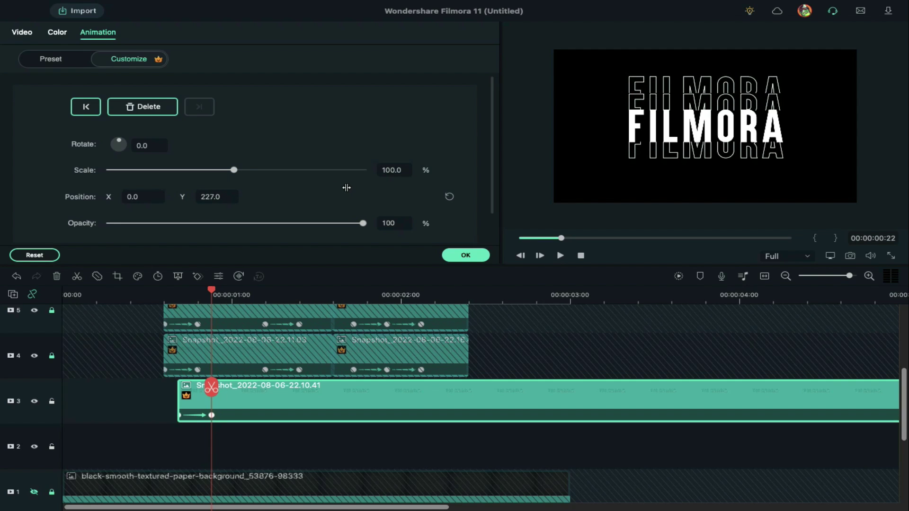
- Keyframe the track 3 outline growing to 123.1% scale at 01:10, recentred
{"action": "left_click", "coordinate": [265, 300]}
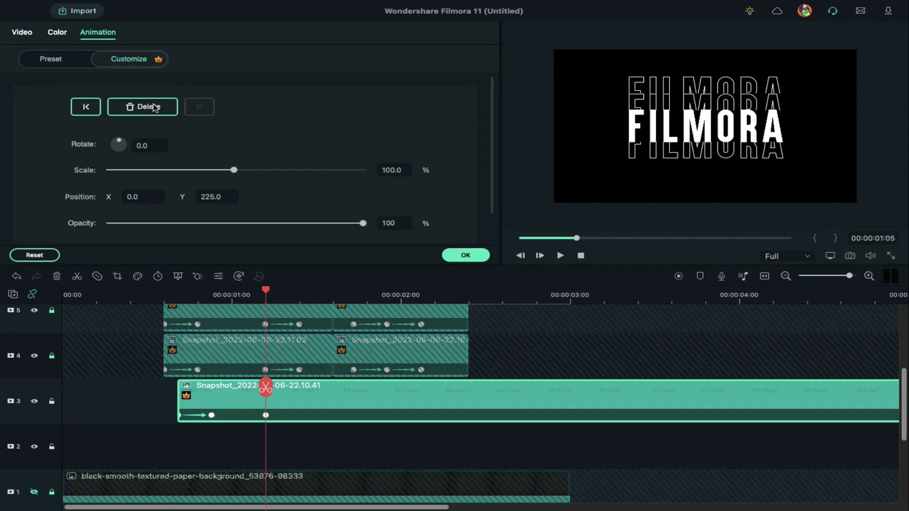
{"action": "left_click", "coordinate": [300, 298]}
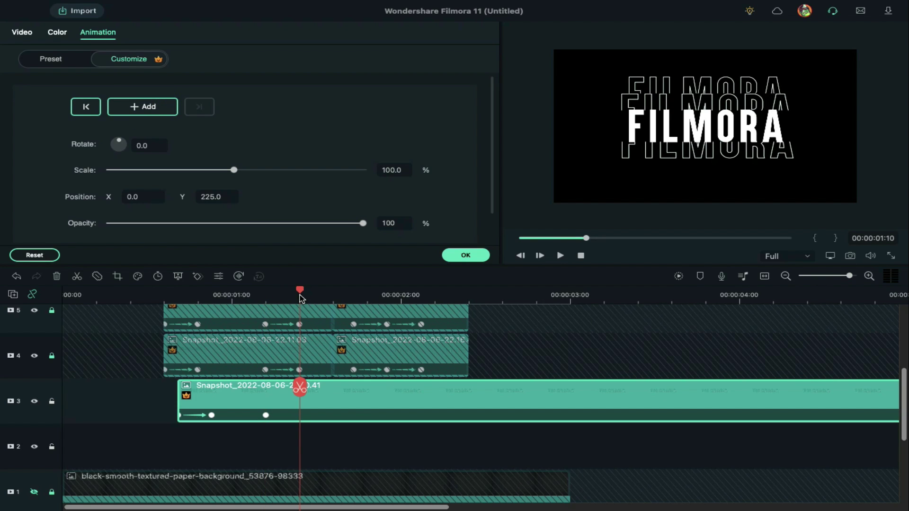
{"action": "left_click", "coordinate": [551, 92]}
{"action": "left_click_drag", "start_coordinate": [552, 92], "coordinate": [536, 102]}
{"action": "left_click_drag", "start_coordinate": [890, 93], "coordinate": [892, 93]}
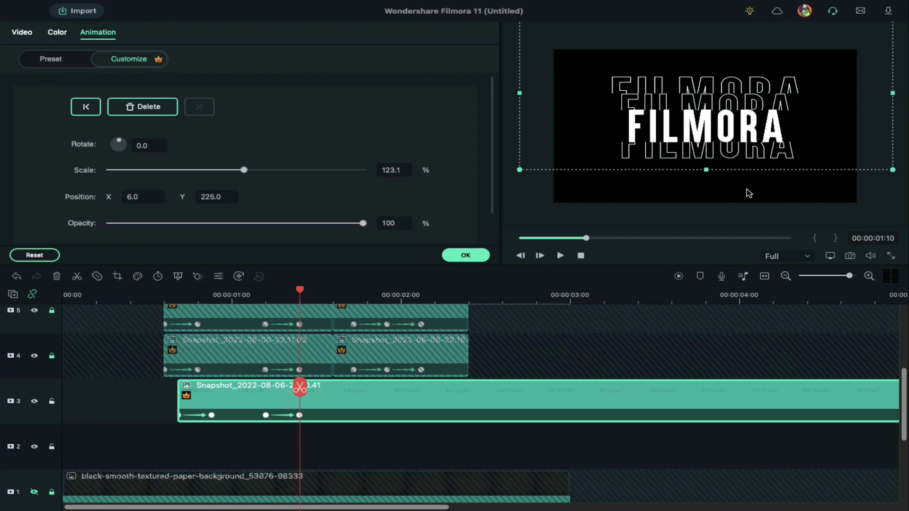
- Split the track 3 clip at 01:16 and delete the part after it
{"action": "left_click", "coordinate": [333, 298]}
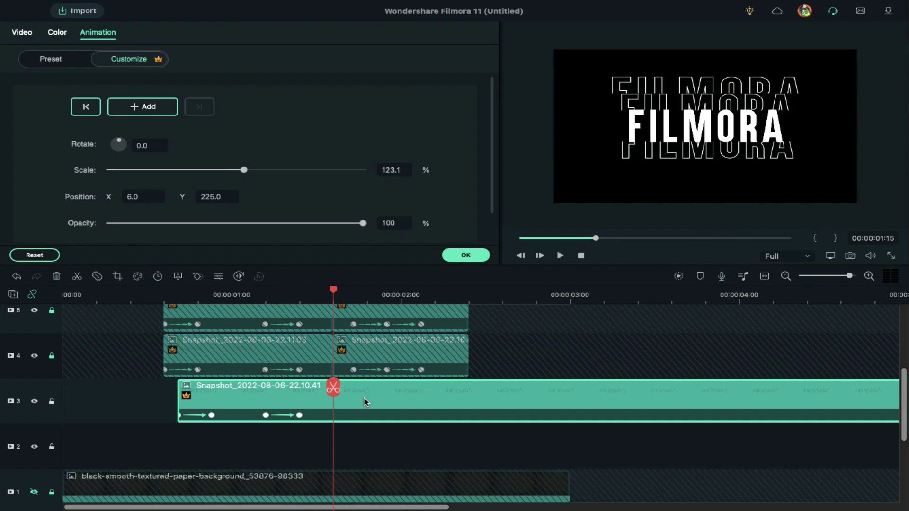
{"action": "key", "text": "Right"}
{"action": "left_click", "coordinate": [340, 388]}
{"action": "left_click", "coordinate": [372, 408]}
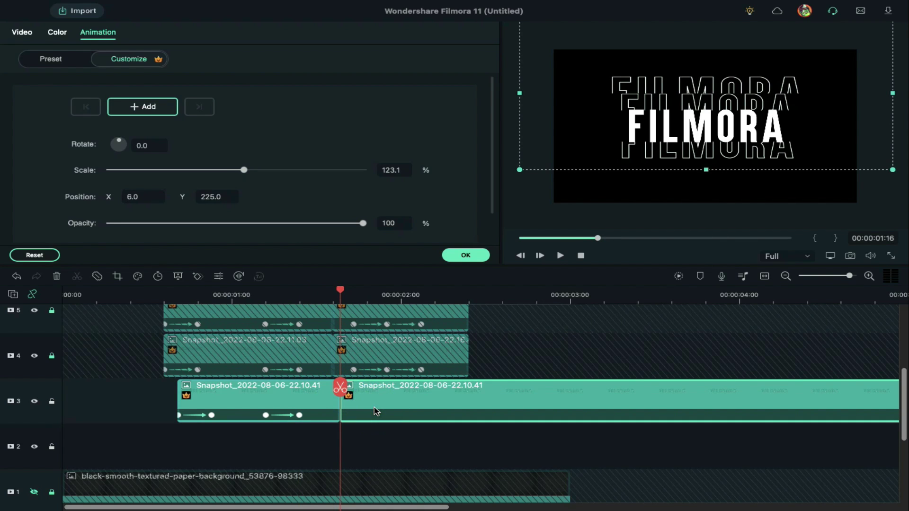
{"action": "key", "text": "Delete"}
- Hide tracks 4, 5 and 6, snapshot the 01:15 frame as PNG, and place it on the timeline
{"action": "left_click", "coordinate": [34, 356]}
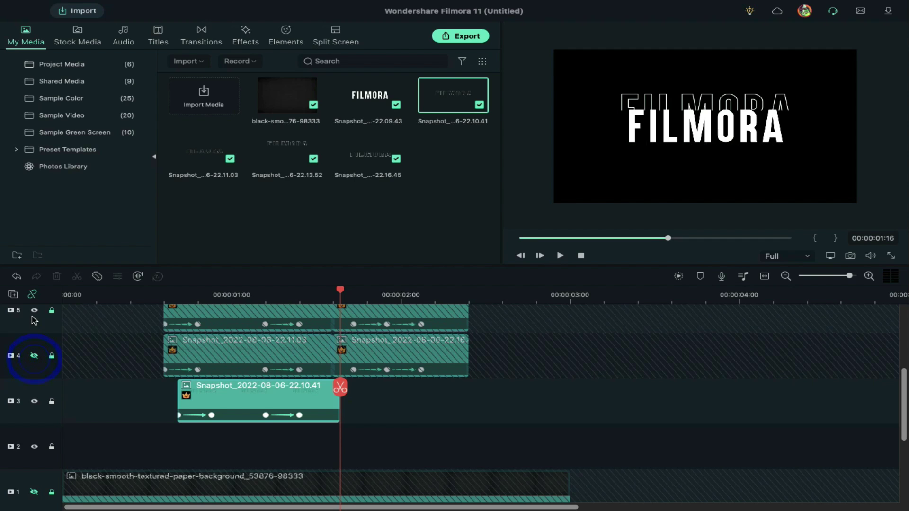
{"action": "left_click", "coordinate": [34, 310]}
{"action": "scroll", "coordinate": [92, 348], "scroll_direction": "up", "scroll_amount": 1}
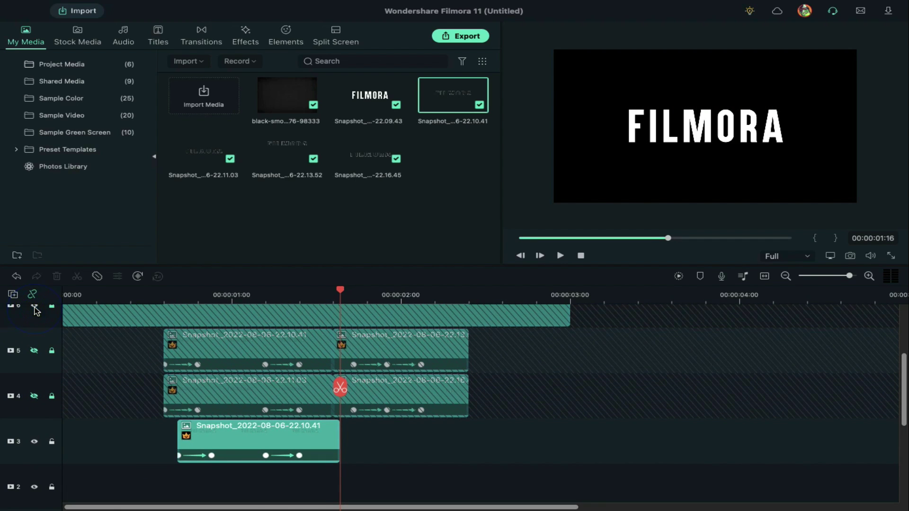
{"action": "key", "text": "Left"}
{"action": "left_click", "coordinate": [34, 310]}
{"action": "left_click", "coordinate": [851, 256]}
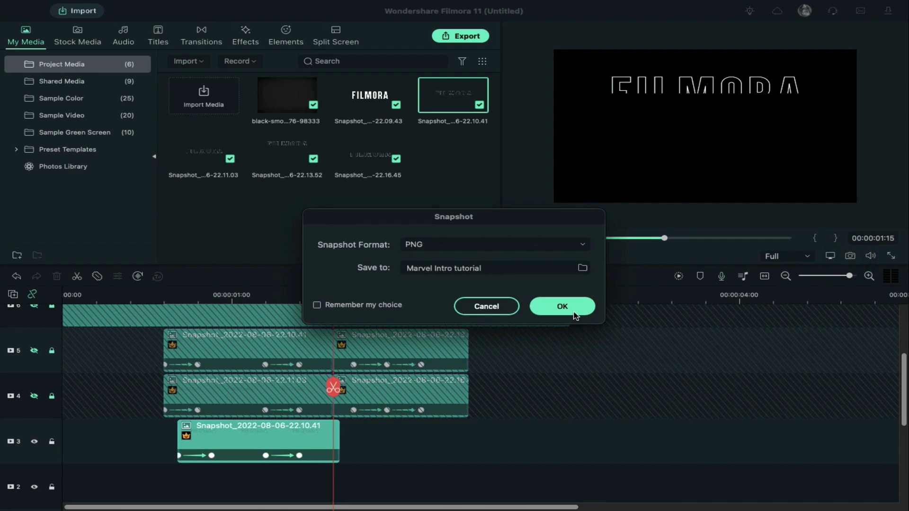
{"action": "left_click", "coordinate": [547, 304]}
{"action": "left_click_drag", "start_coordinate": [446, 159], "coordinate": [346, 425]}
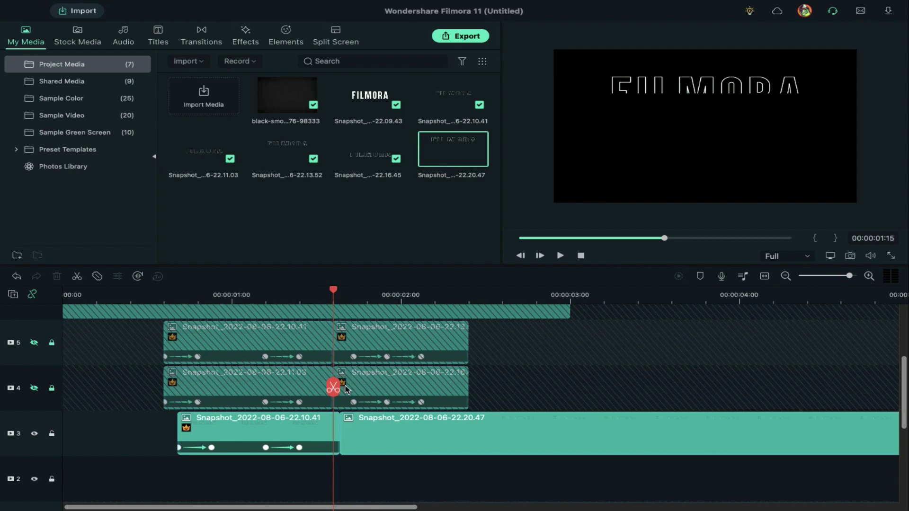
- Unhide tracks 4, 5 and the solid FILMORA layer, and open the long clip's animation at 1:18
{"action": "left_click", "coordinate": [340, 299]}
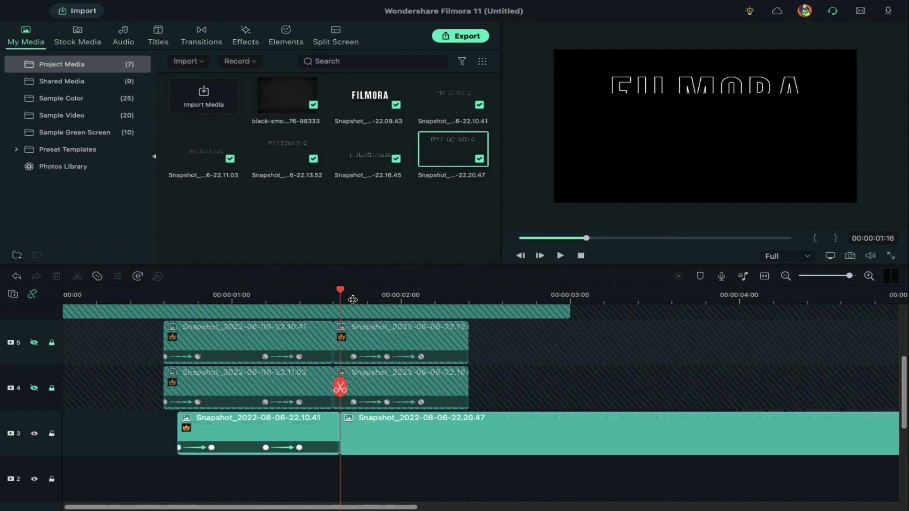
{"action": "left_click", "coordinate": [352, 298]}
{"action": "left_click", "coordinate": [383, 419]}
{"action": "left_click", "coordinate": [34, 388]}
{"action": "left_click", "coordinate": [34, 343]}
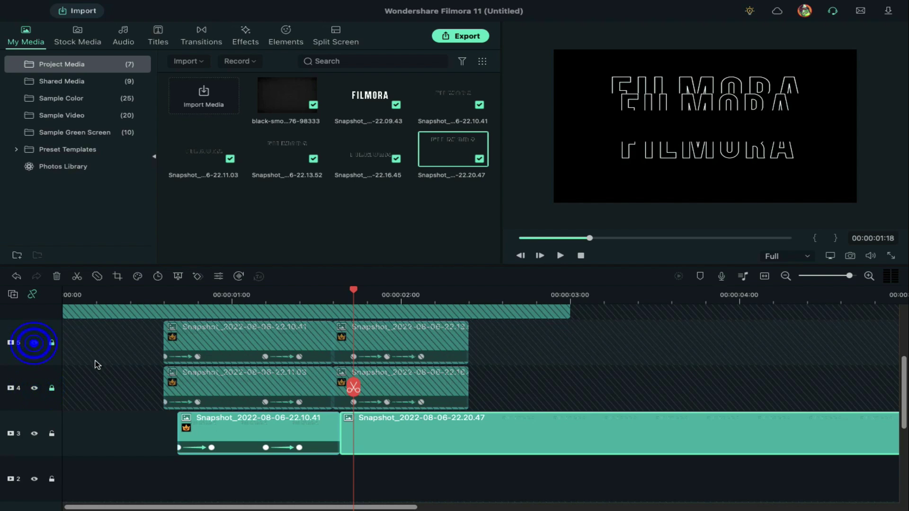
{"action": "scroll", "coordinate": [86, 355], "scroll_direction": "up", "scroll_amount": 1}
{"action": "left_click", "coordinate": [35, 326]}
{"action": "double_click", "coordinate": [367, 466]}
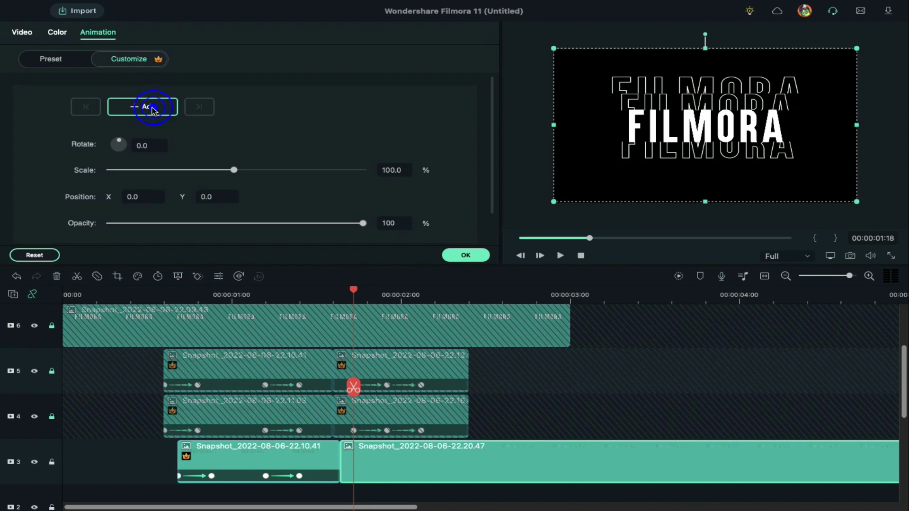
- Keyframe the long outline clip at 1:18, then shrink it to about 81% at 1:23
{"action": "left_click", "coordinate": [152, 109]}
{"action": "left_click", "coordinate": [383, 297]}
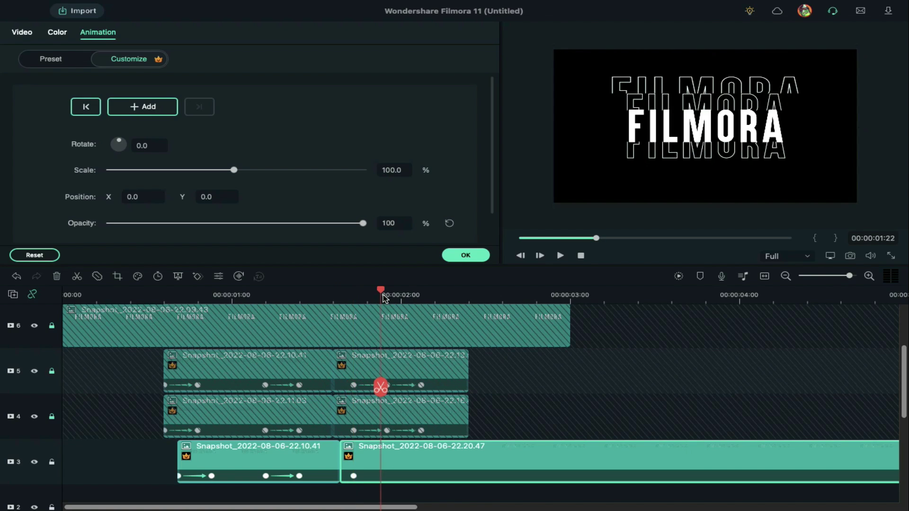
{"action": "left_click", "coordinate": [386, 297]}
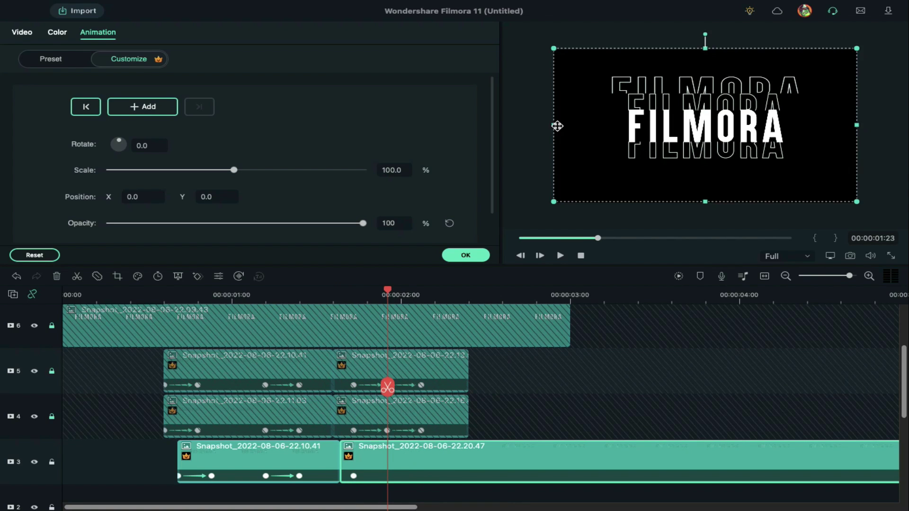
{"action": "left_click_drag", "start_coordinate": [555, 125], "coordinate": [580, 123]}
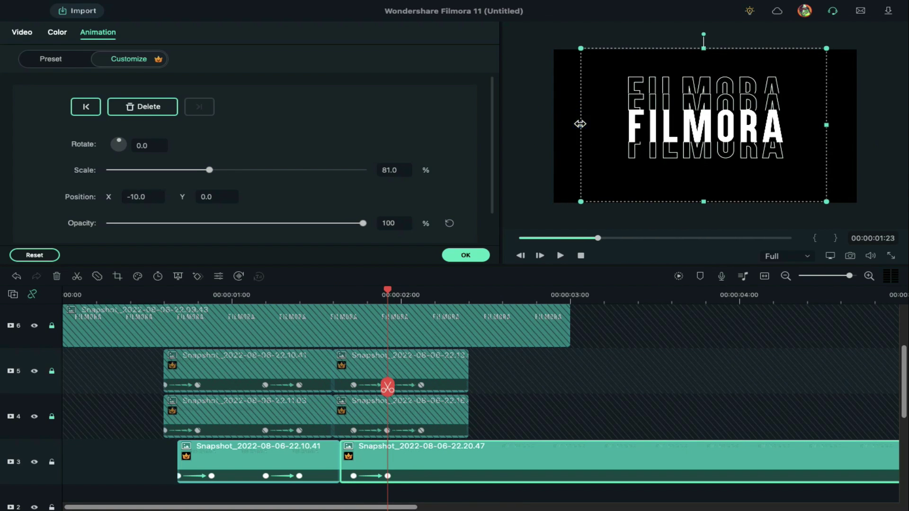
- Keyframe the outline down to Y -67 at 2:03, then Y -170 with zero opacity at 2:08
{"action": "left_click", "coordinate": [416, 297]}
{"action": "key", "text": "Right"}
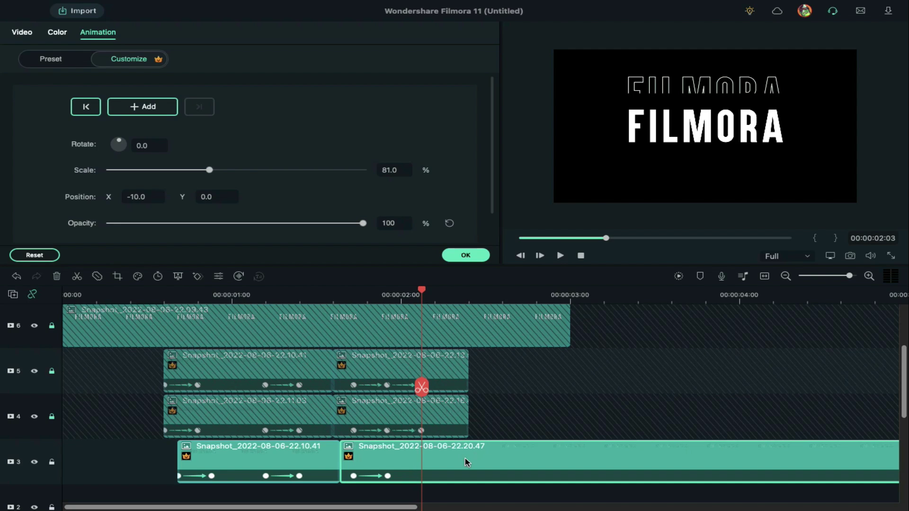
{"action": "left_click_drag", "start_coordinate": [199, 196], "coordinate": [152, 198]}
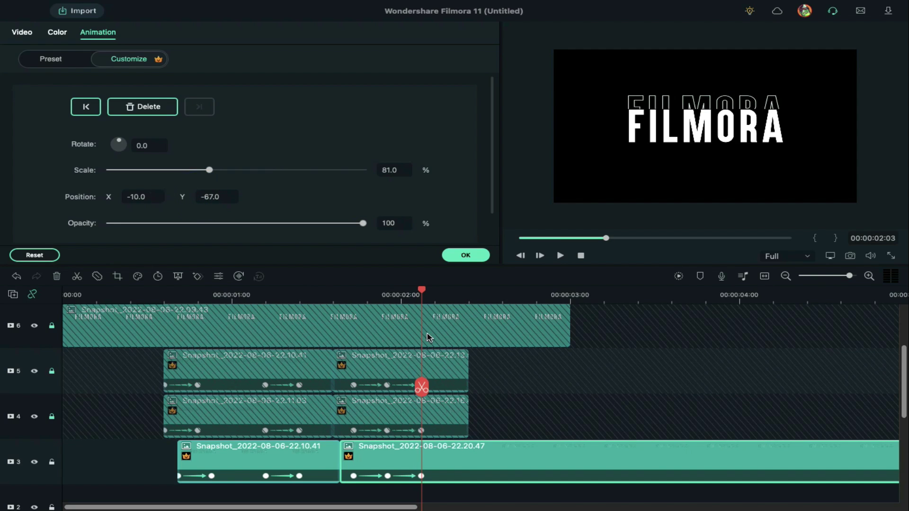
{"action": "key", "text": "Right"}
{"action": "key", "text": "Right"}
{"action": "key", "text": "Right"}
{"action": "key", "text": "Right"}
{"action": "key", "text": "Right"}
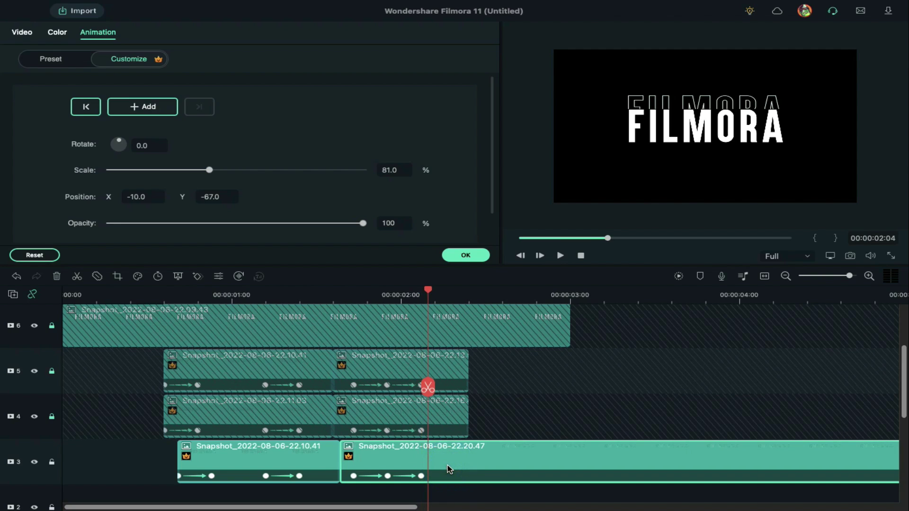
{"action": "left_click_drag", "start_coordinate": [202, 198], "coordinate": [137, 189]}
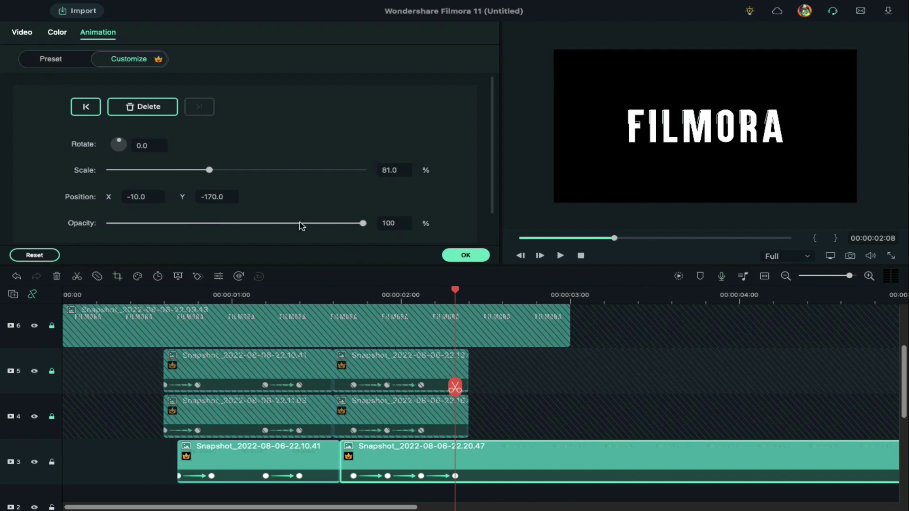
{"action": "left_click_drag", "start_coordinate": [362, 224], "coordinate": [122, 238]}
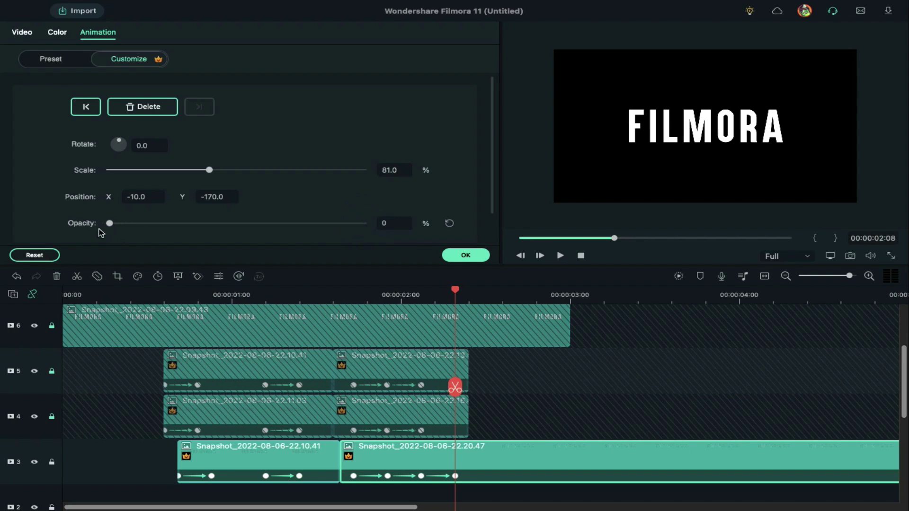
- Split the long outline clip at 2:10 and delete the leftover piece
{"action": "left_click", "coordinate": [470, 300]}
{"action": "left_click", "coordinate": [491, 442]}
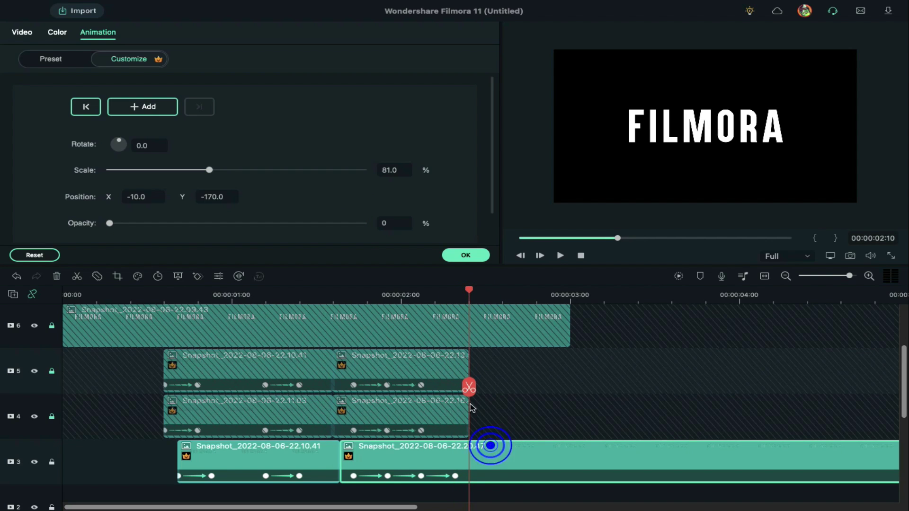
{"action": "left_click", "coordinate": [468, 388]}
{"action": "left_click", "coordinate": [494, 463]}
{"action": "key", "text": "Delete"}
{"action": "scroll", "coordinate": [502, 449], "scroll_direction": "down", "scroll_amount": 4}
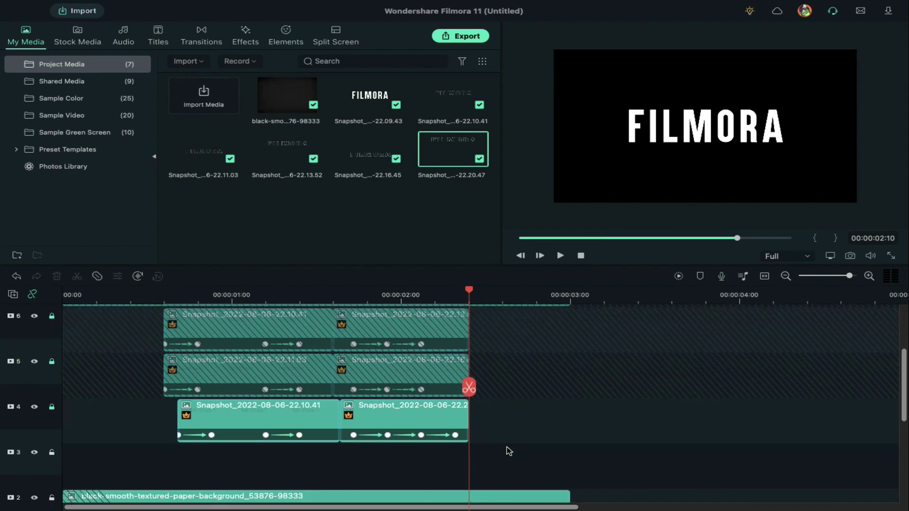
- Lock track 3, add animated snapshot 22.11.03 on track 2, lock it, and show the paper background
{"action": "left_click", "coordinate": [51, 373]}
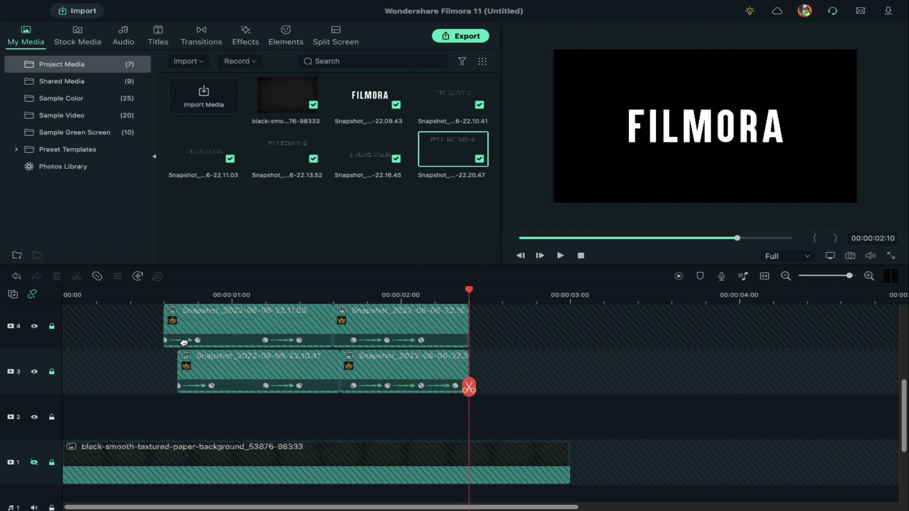
{"action": "left_click_drag", "start_coordinate": [185, 153], "coordinate": [180, 412]}
{"action": "double_click", "coordinate": [211, 412]}
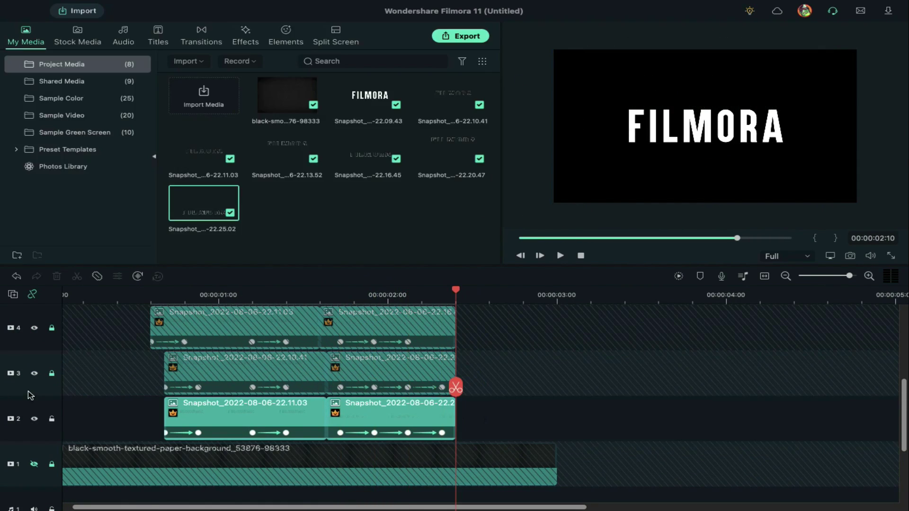
{"action": "left_click", "coordinate": [52, 419]}
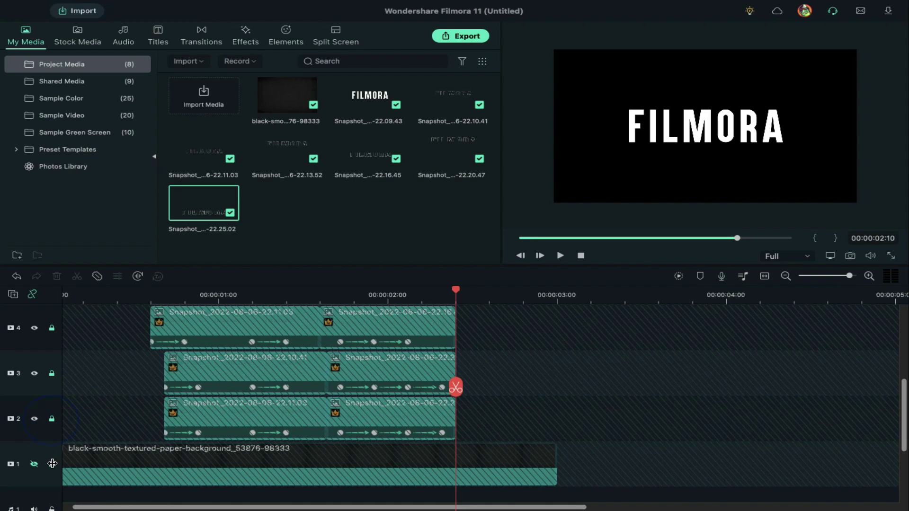
{"action": "left_click", "coordinate": [34, 464]}
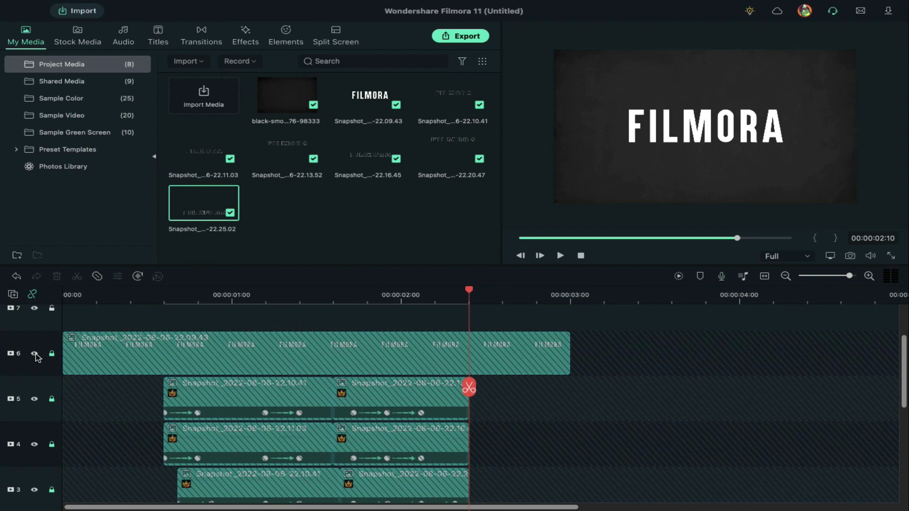
- Unlock track 6, split FILMORA at 0:15, and keyframe its X from -1459 at start to 0 at 0:06
{"action": "left_click", "coordinate": [52, 355]}
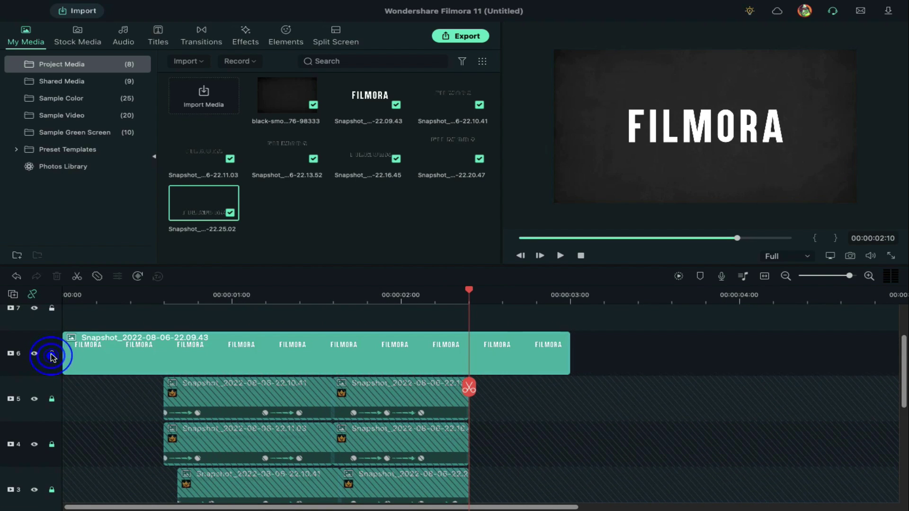
{"action": "left_click", "coordinate": [165, 300]}
{"action": "left_click", "coordinate": [178, 337]}
{"action": "key", "text": "ctrl+b"}
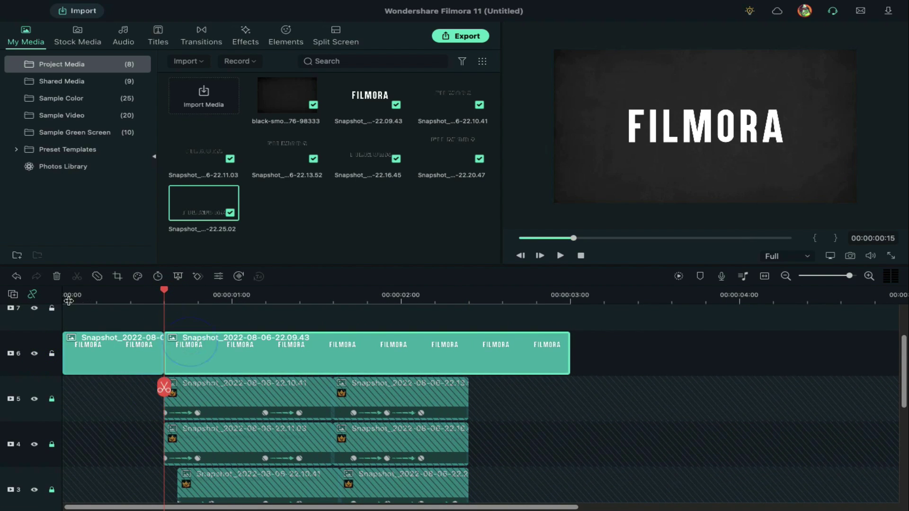
{"action": "key", "text": "Home"}
{"action": "double_click", "coordinate": [95, 350]}
{"action": "left_click", "coordinate": [154, 113]}
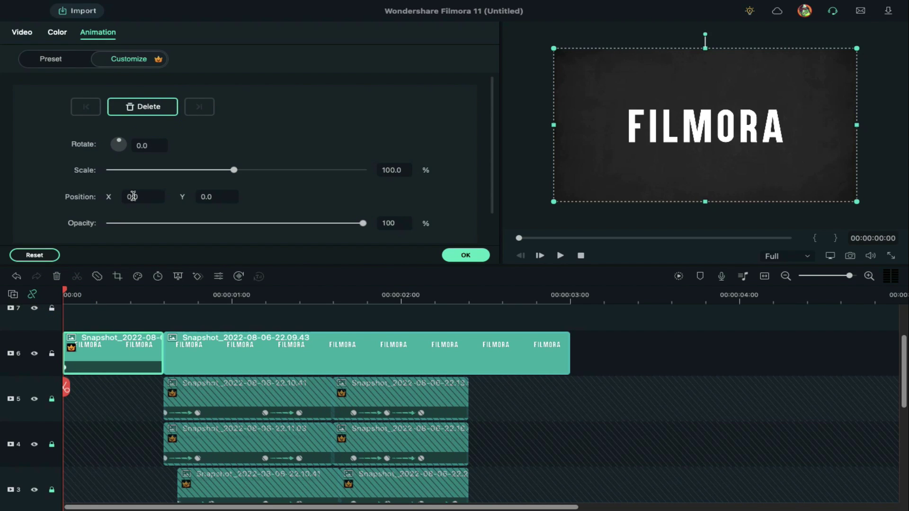
{"action": "left_click_drag", "start_coordinate": [64, 191], "coordinate": [1, 197]}
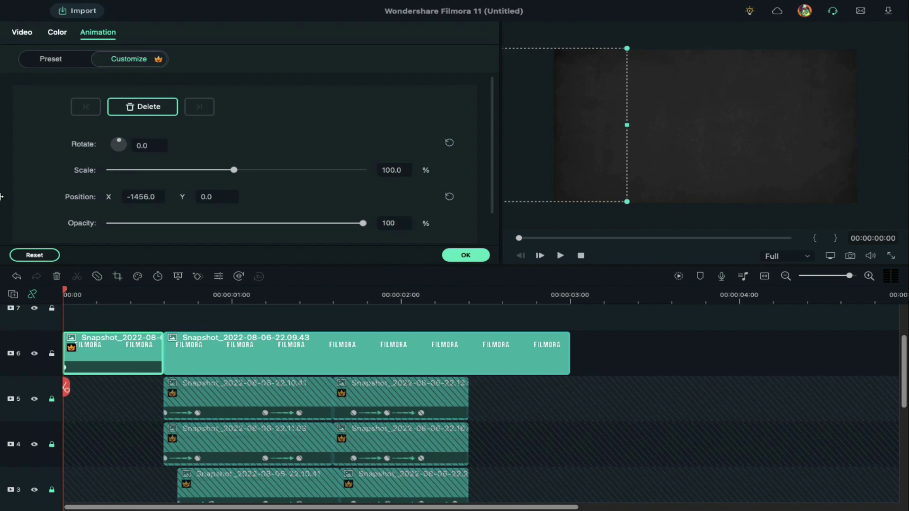
{"action": "left_click", "coordinate": [104, 295]}
{"action": "left_click", "coordinate": [449, 198]}
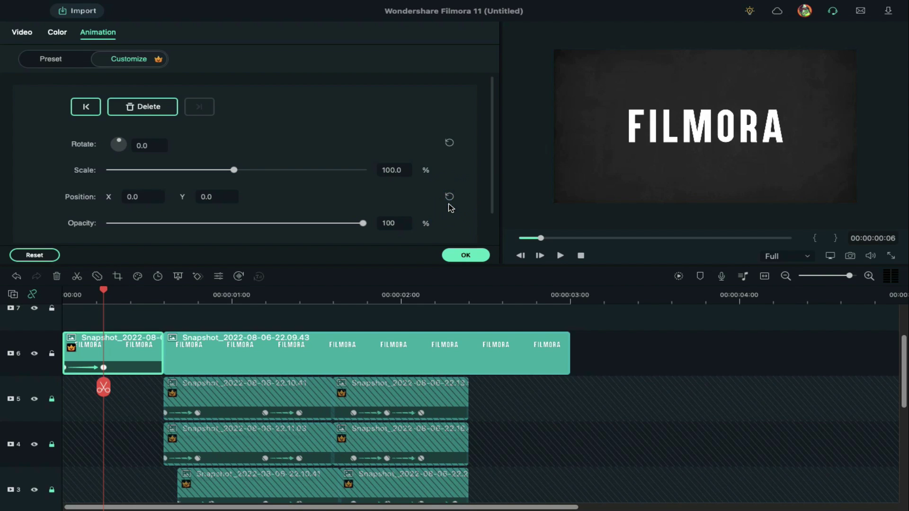
- Split FILMORA at 2:10 and keyframe its X from 0 at 2:19 to 1772 at 3:00
{"action": "left_click", "coordinate": [470, 300]}
{"action": "left_click", "coordinate": [516, 359]}
{"action": "key", "text": "ctrl+b"}
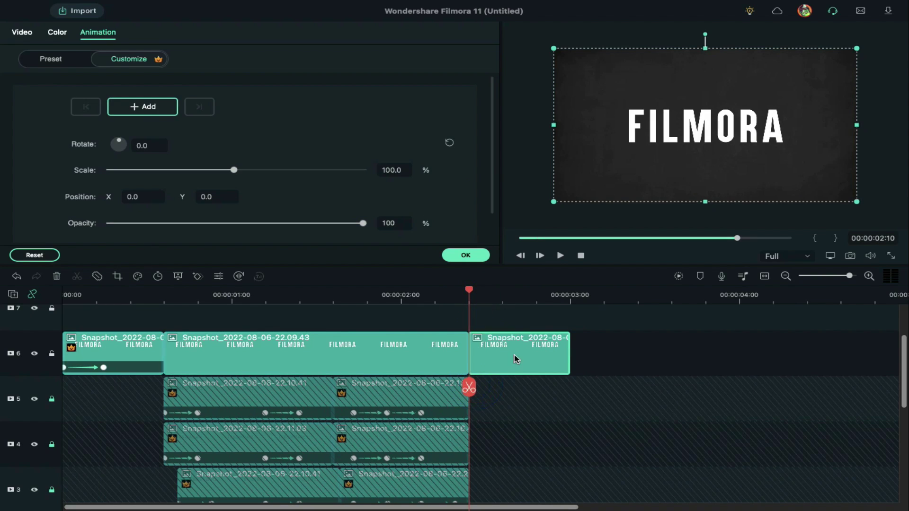
{"action": "left_click_drag", "start_coordinate": [524, 299], "coordinate": [536, 342]}
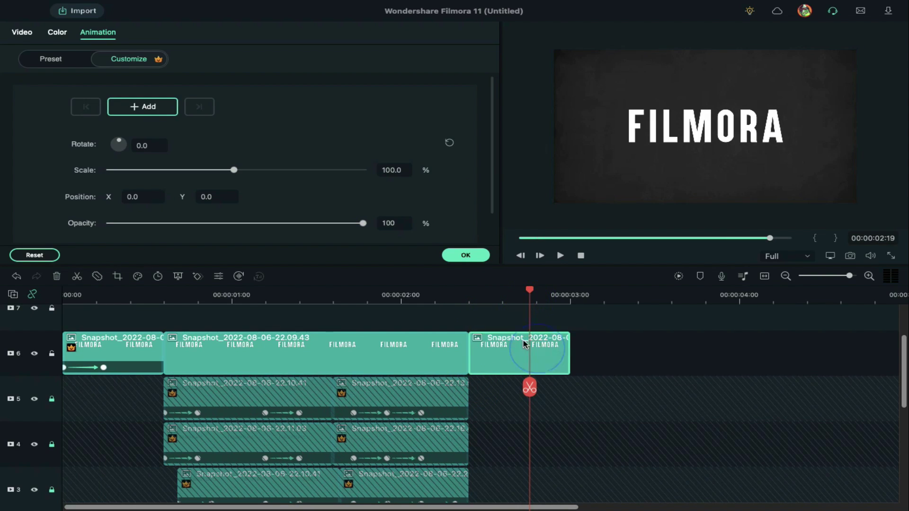
{"action": "left_click", "coordinate": [166, 109]}
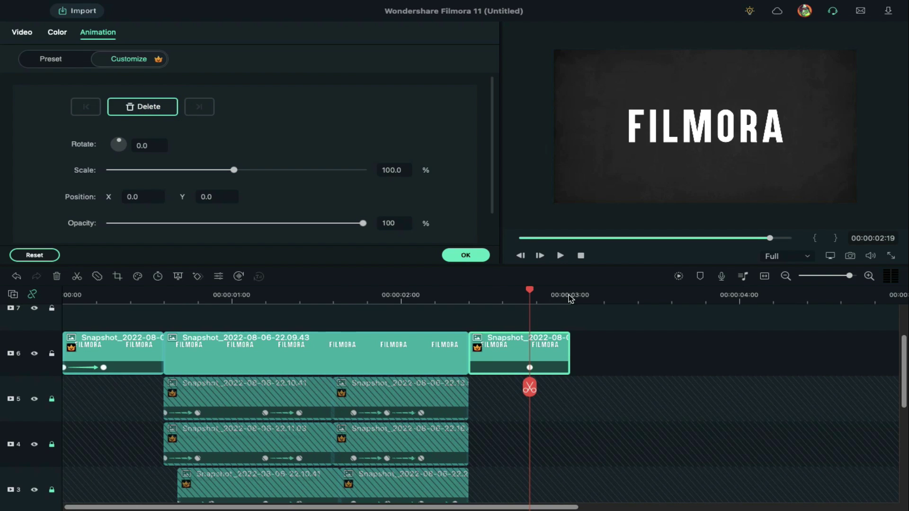
{"action": "left_click_drag", "start_coordinate": [530, 281], "coordinate": [570, 284]}
{"action": "left_click_drag", "start_coordinate": [142, 197], "coordinate": [450, 196]}
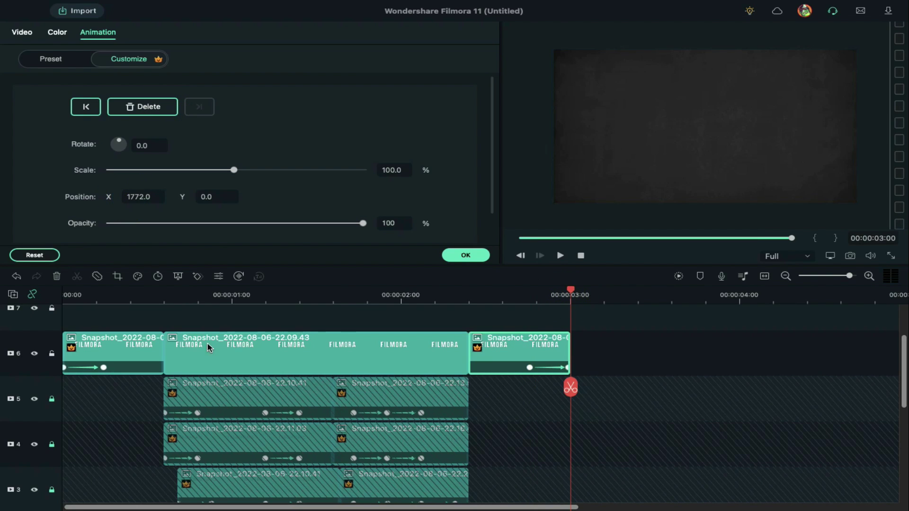
- Add Glitch Dispersion and Glitch Stripe 2 to the opening FILMORA piece, Glitch Dispersion to the closing one, then render preview
{"action": "left_click", "coordinate": [465, 255]}
{"action": "left_click", "coordinate": [249, 35]}
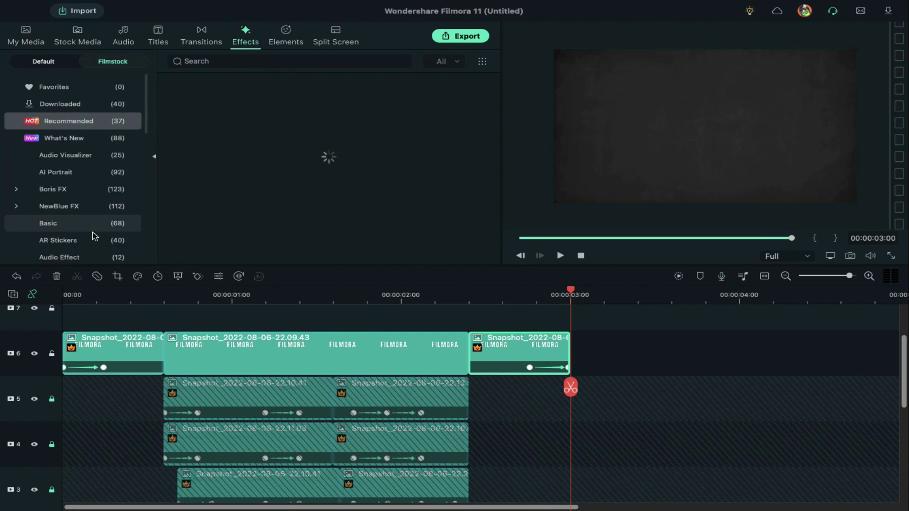
{"action": "scroll", "coordinate": [89, 234], "scroll_direction": "down", "scroll_amount": 3}
{"action": "left_click", "coordinate": [87, 223]}
{"action": "left_click_drag", "start_coordinate": [277, 158], "coordinate": [125, 346]}
{"action": "left_click_drag", "start_coordinate": [204, 149], "coordinate": [124, 348]}
{"action": "left_click_drag", "start_coordinate": [287, 149], "coordinate": [495, 340]}
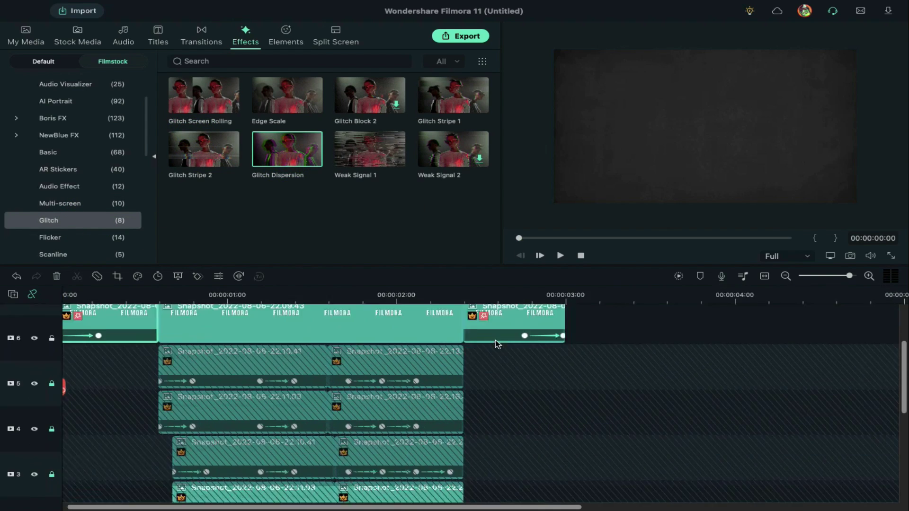
{"action": "left_click", "coordinate": [685, 277]}
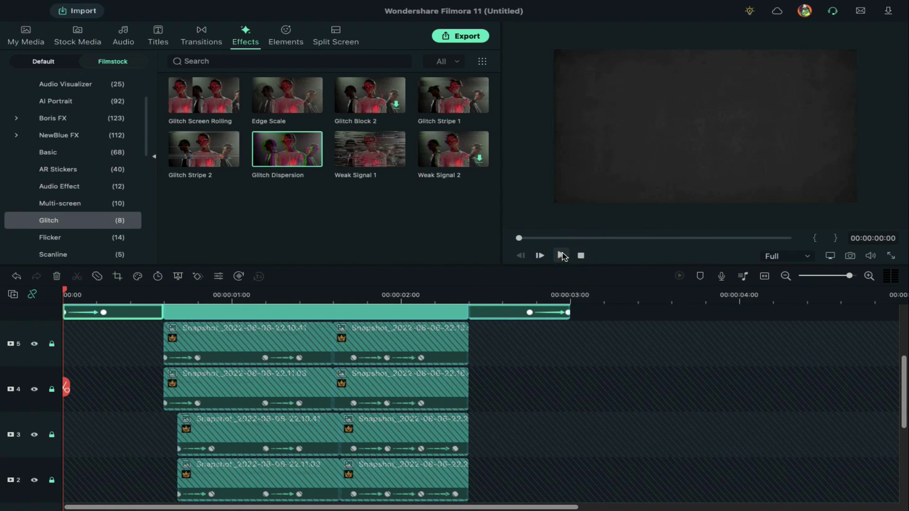
{"action": "left_click", "coordinate": [561, 255]}
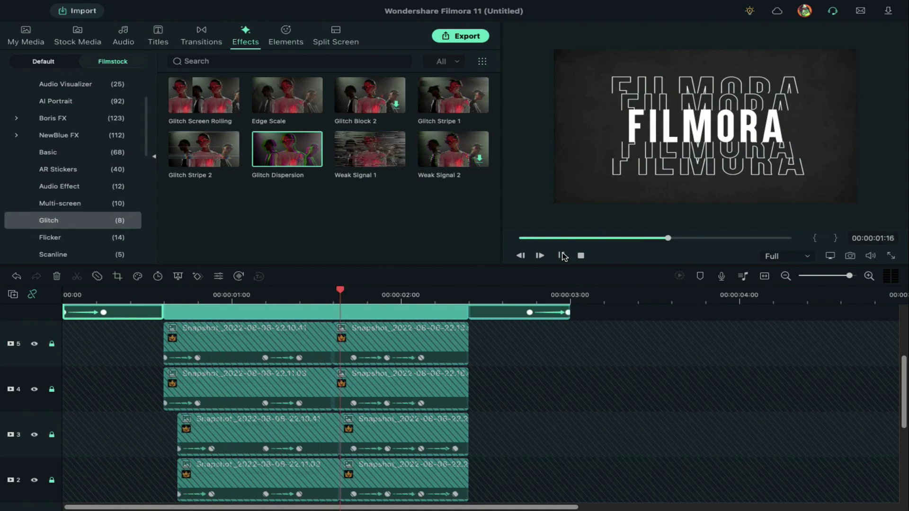